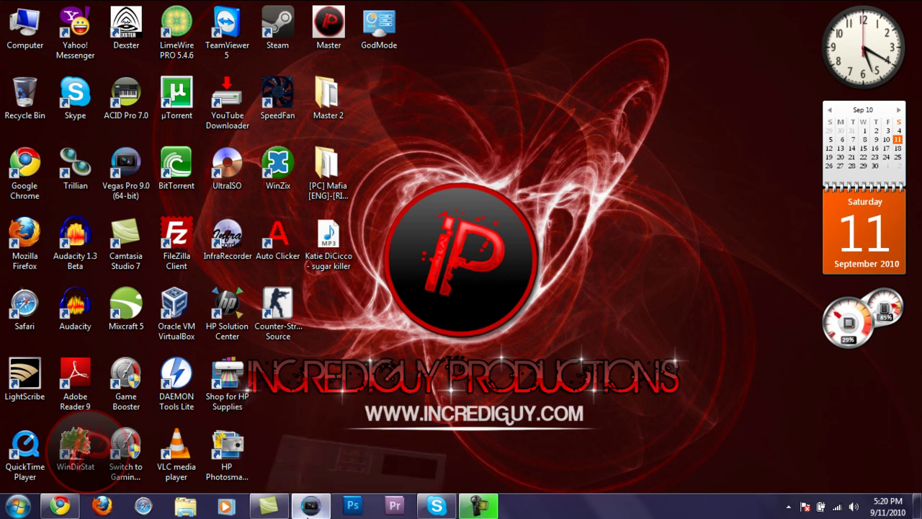
# Step: Launch Vegas Pro 9.0 from its desktop shortcut
pyautogui.click(311, 505)
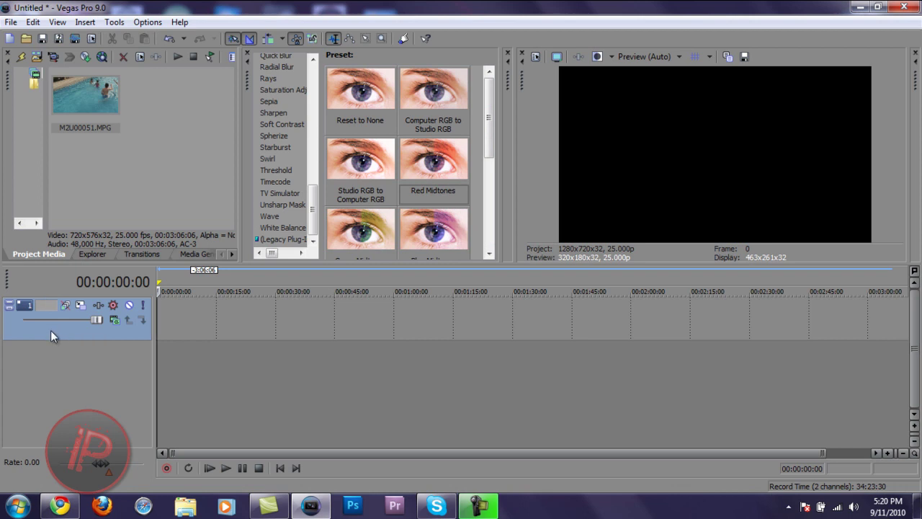
# Step: Use the HDV 720-25p project template with Best rendering and resample quality, as default for new projects
pyautogui.click(11, 23)
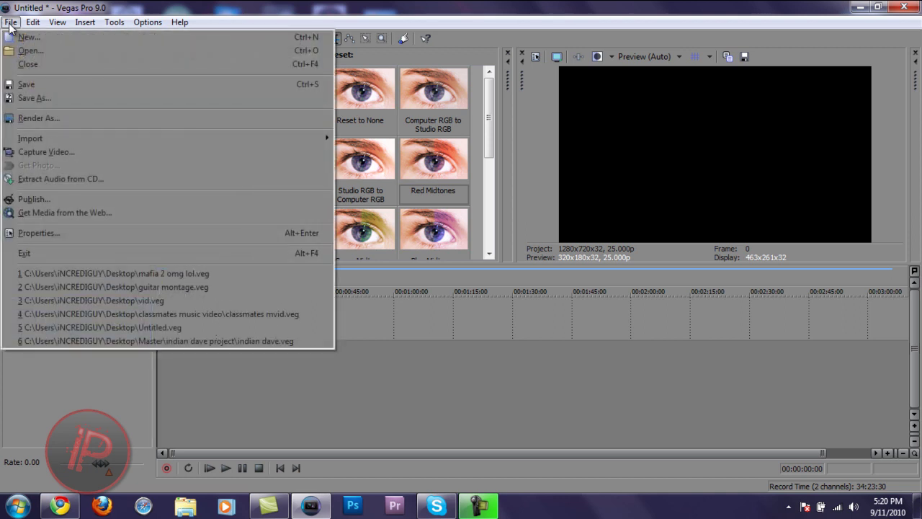
pyautogui.click(45, 234)
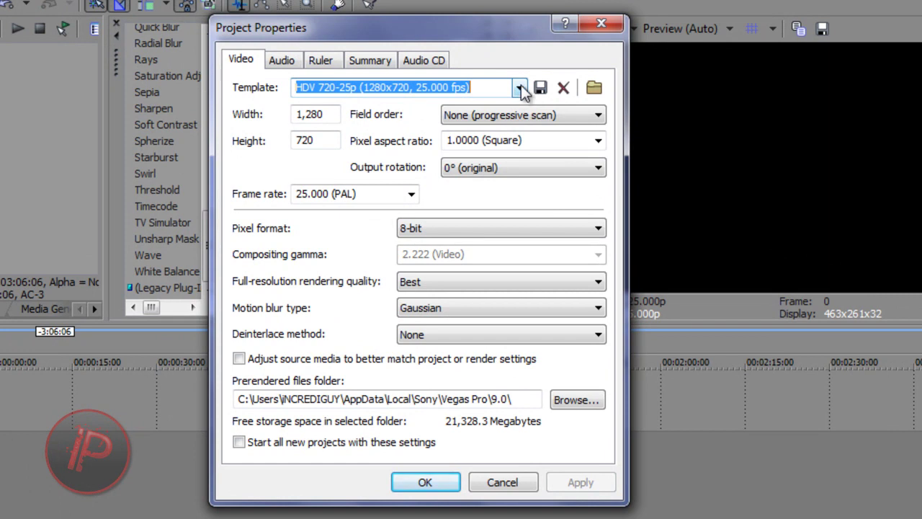
pyautogui.click(519, 87)
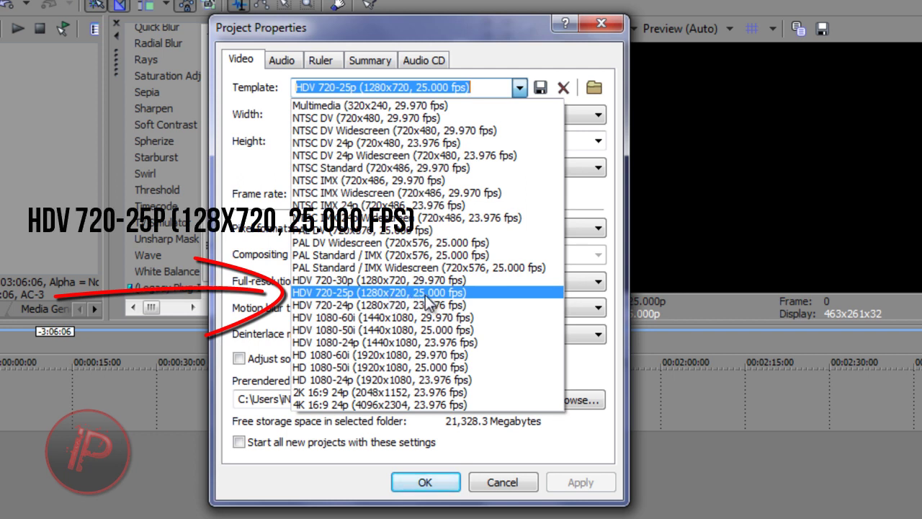
pyautogui.click(410, 292)
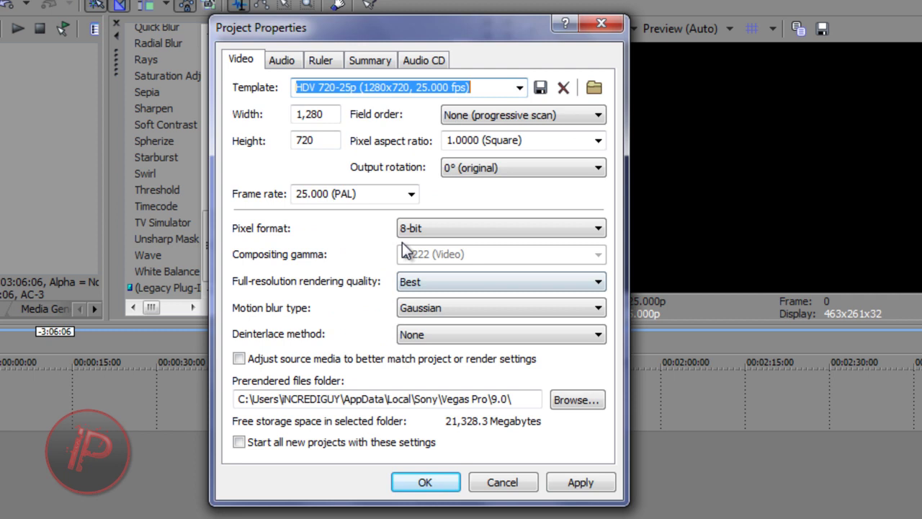
pyautogui.click(421, 283)
pyautogui.click(423, 285)
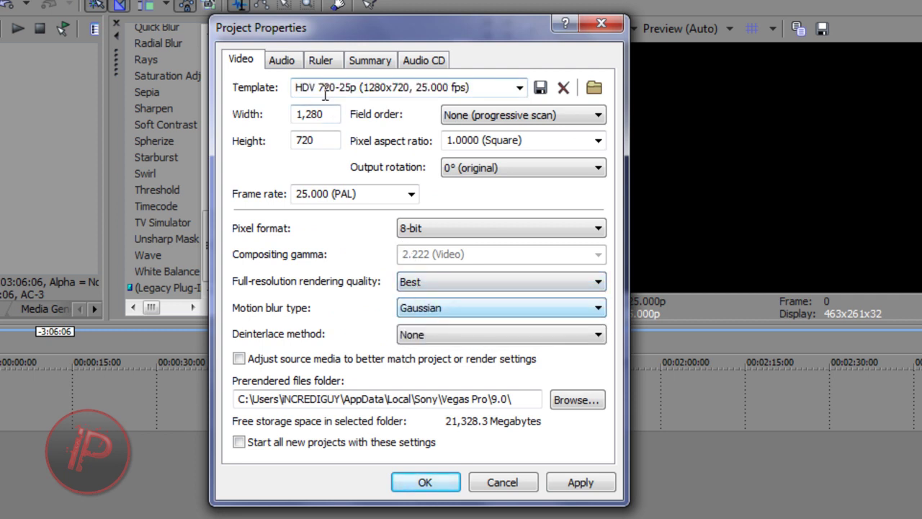
pyautogui.click(287, 62)
pyautogui.click(575, 199)
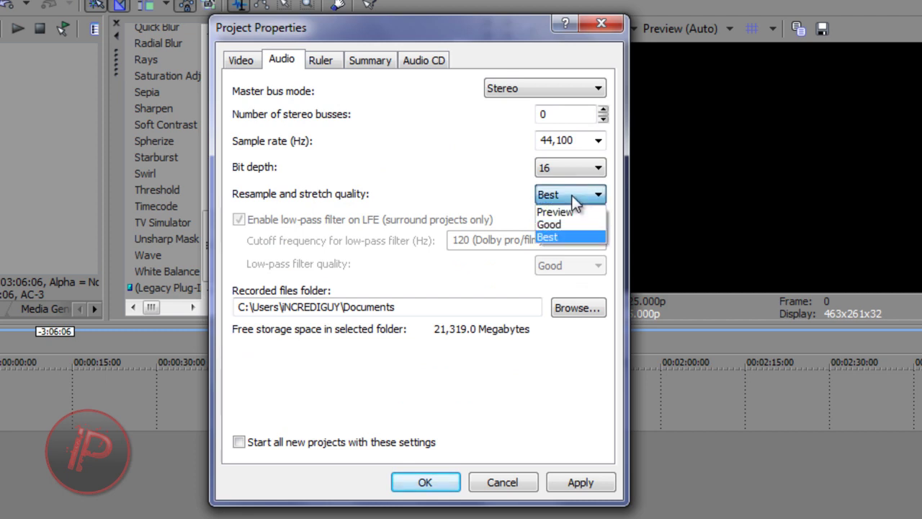
pyautogui.click(566, 239)
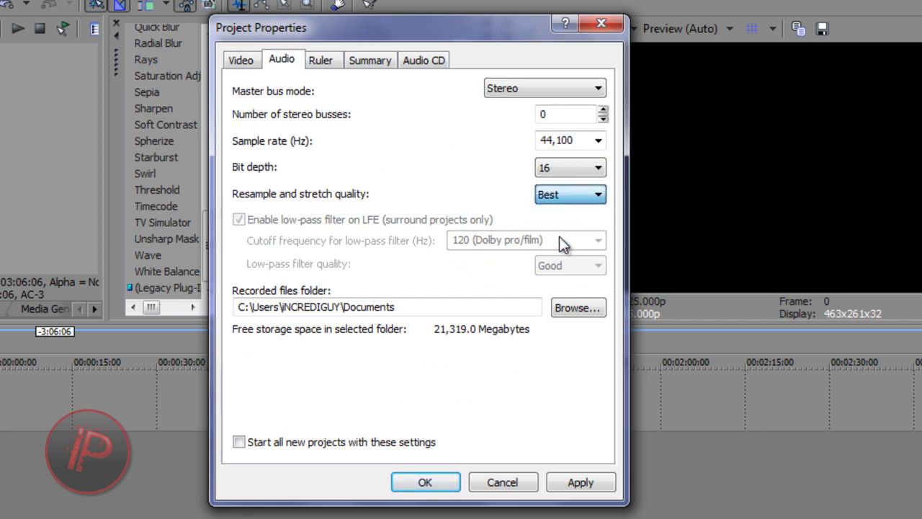
pyautogui.click(237, 60)
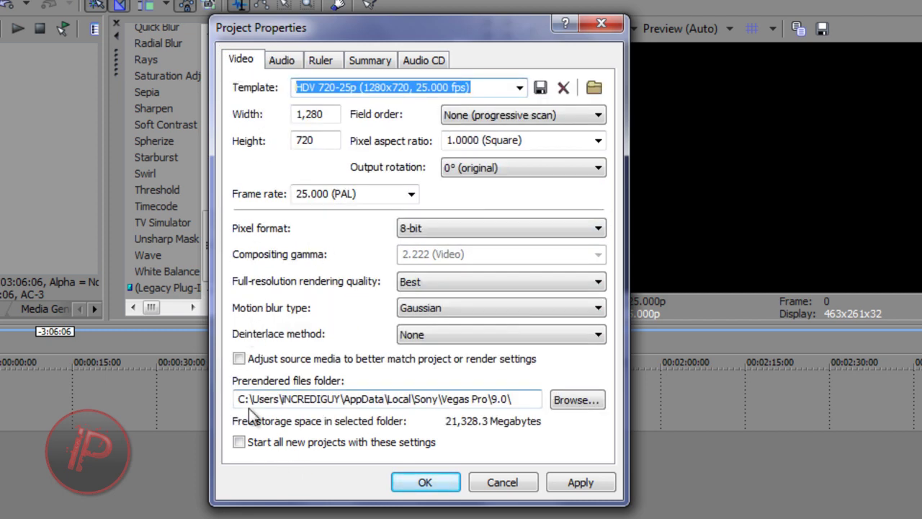
pyautogui.click(251, 445)
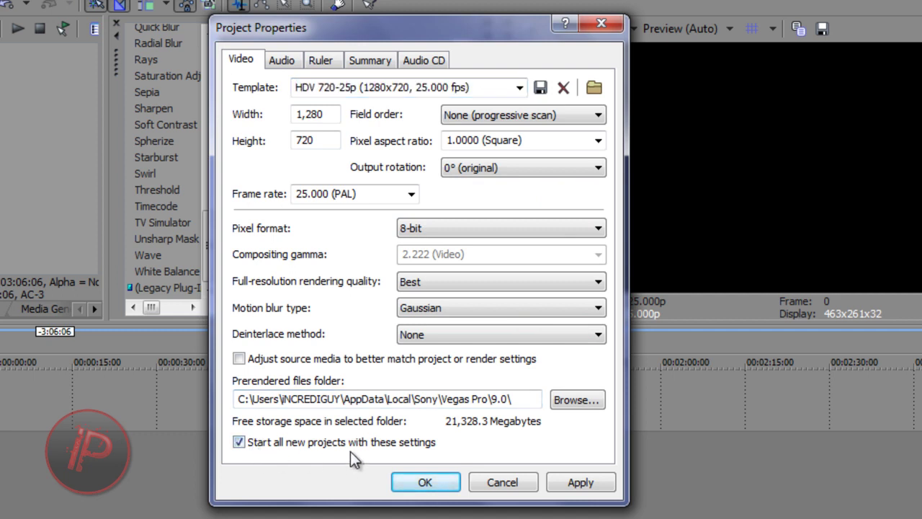
pyautogui.click(414, 487)
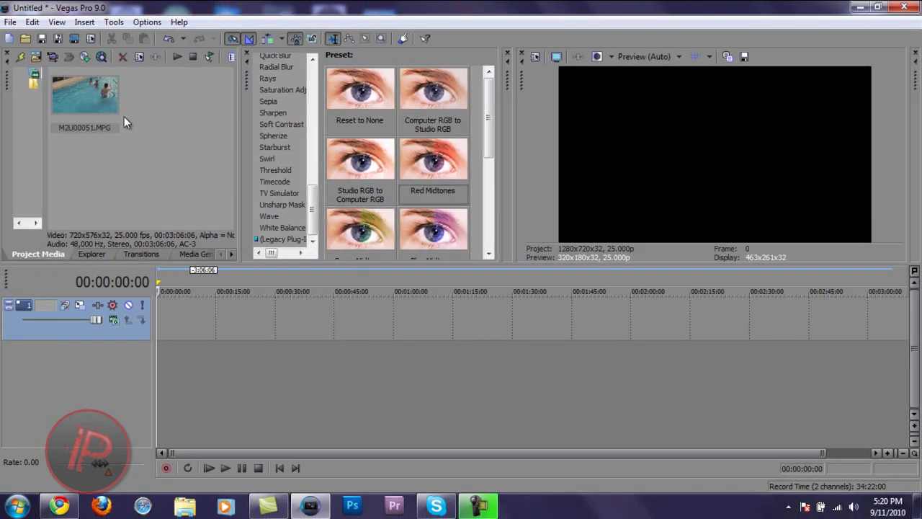
# Step: Open the Import Media window and cancel it without adding any files
pyautogui.click(10, 22)
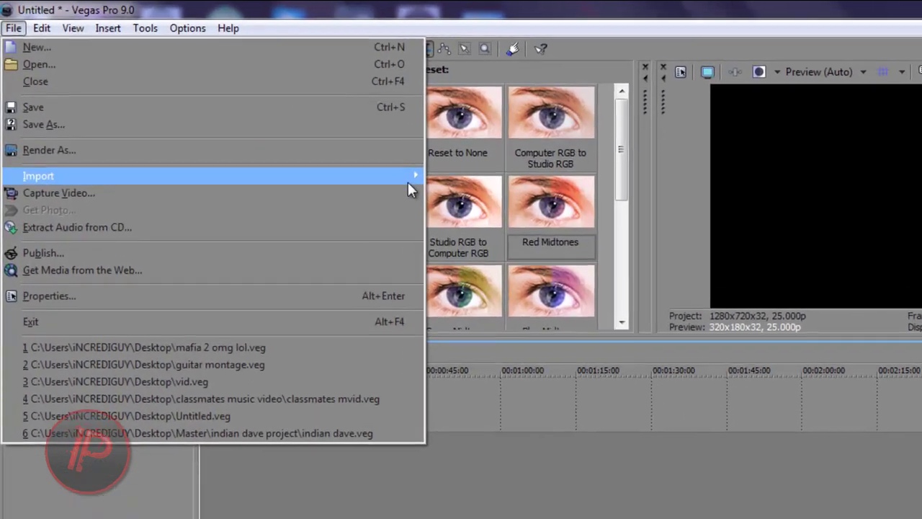
pyautogui.moveTo(415, 180)
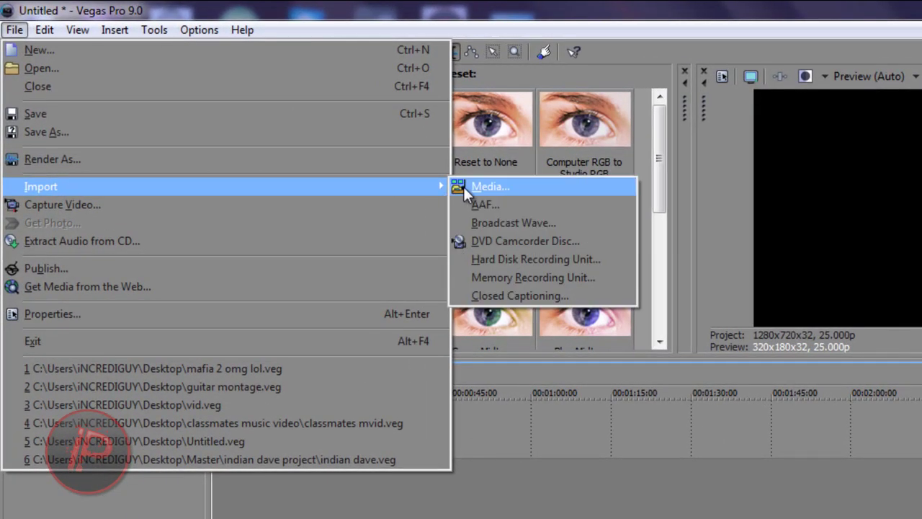
pyautogui.click(461, 181)
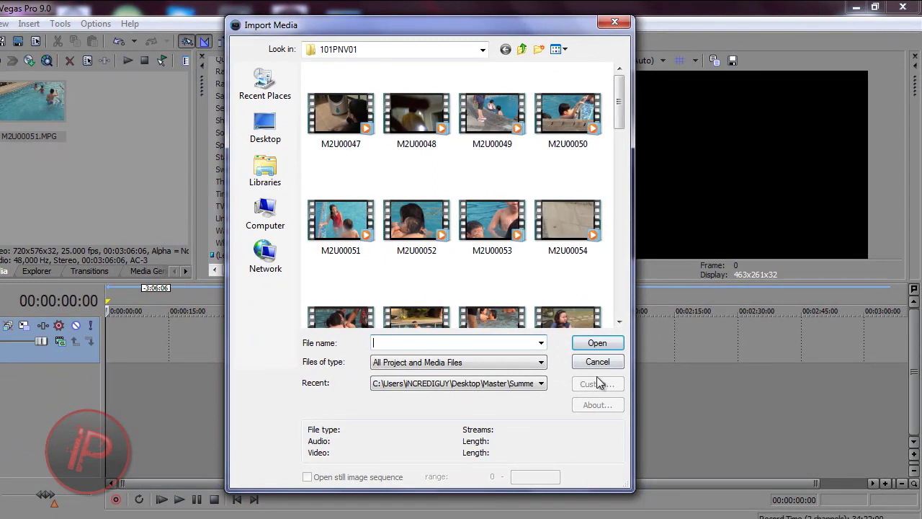
pyautogui.click(597, 362)
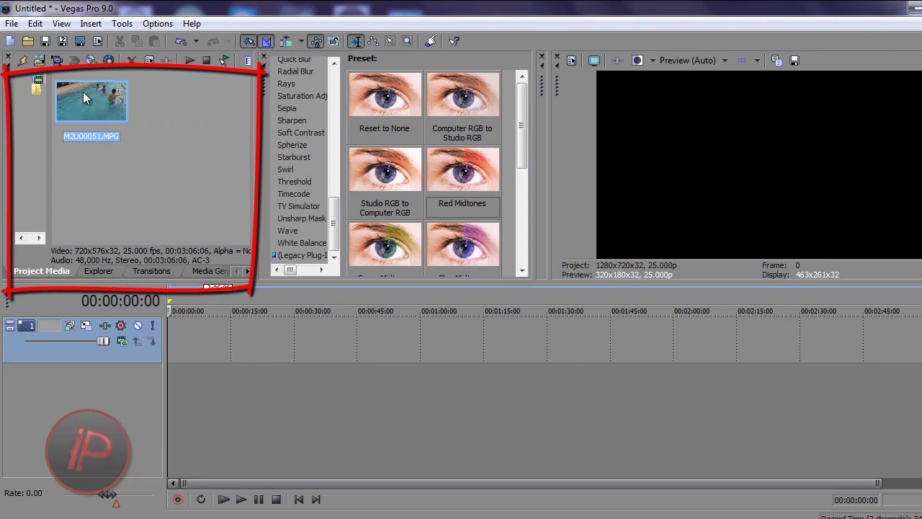
# Step: Place M2U00051.MPG at the timeline start and delete its audio track
pyautogui.moveTo(83, 92)
pyautogui.mouseDown()
pyautogui.moveTo(182, 325)
pyautogui.moveTo(174, 326)
pyautogui.mouseUp()
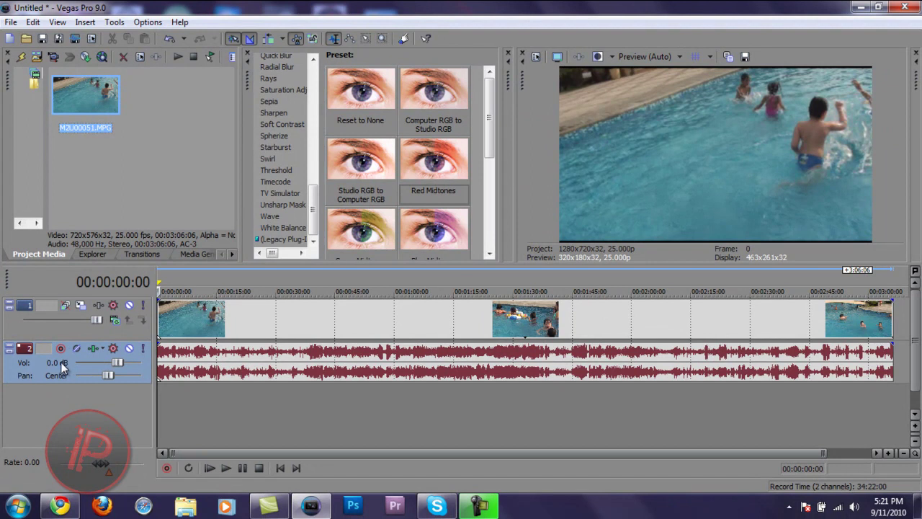
pyautogui.click(53, 363)
pyautogui.press('Delete')
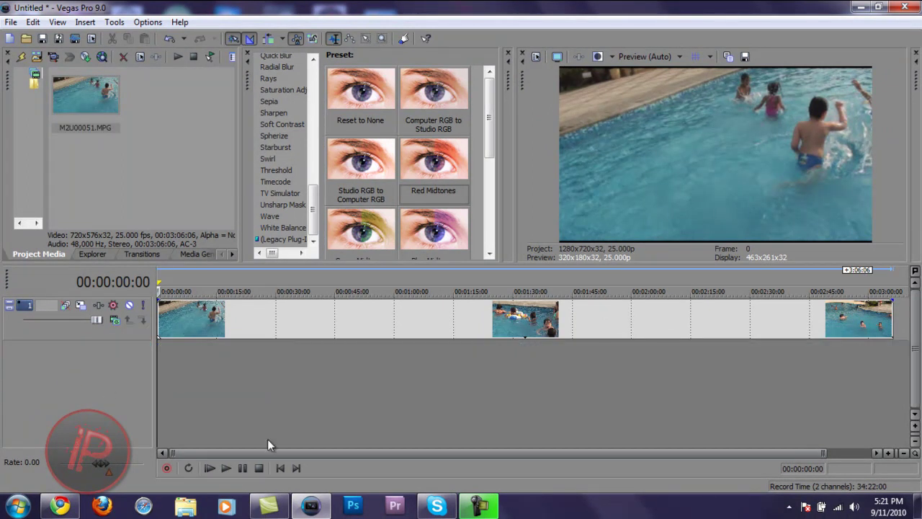
pyautogui.click(226, 468)
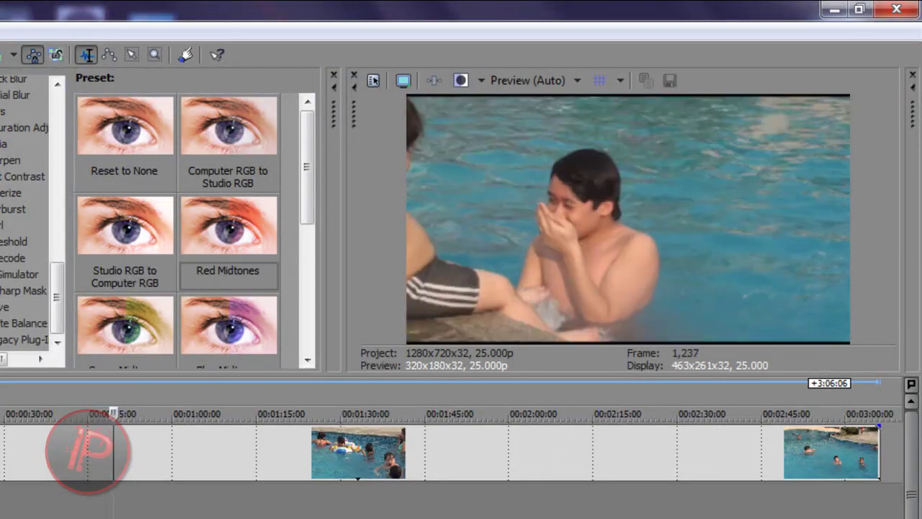
pyautogui.press('space')
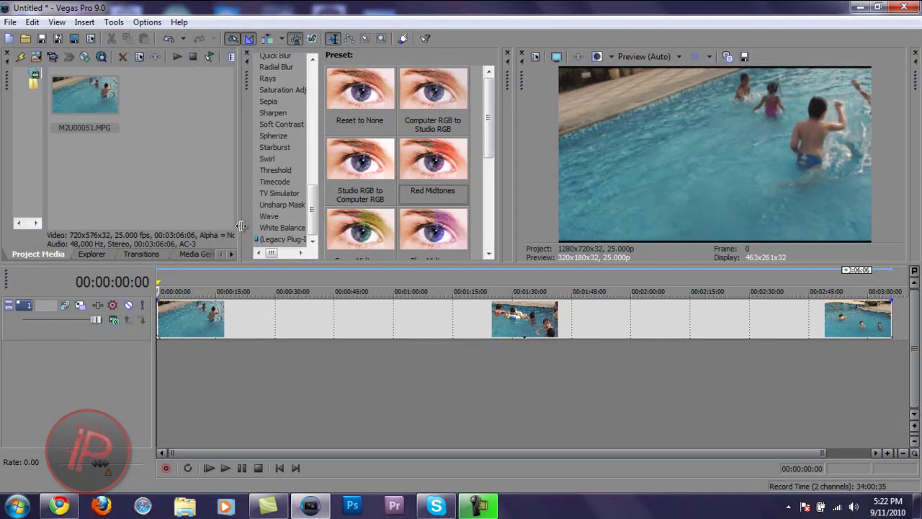
pyautogui.moveTo(243, 226); pyautogui.dragTo(235, 226)
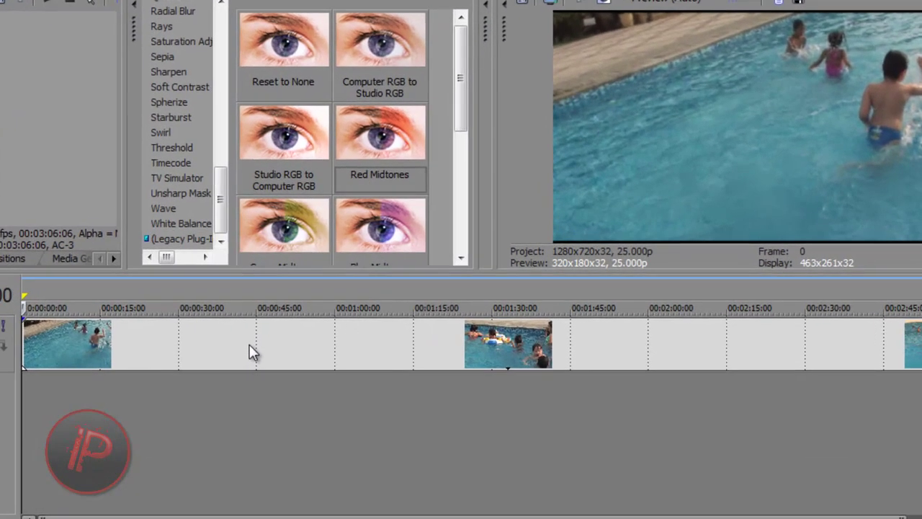
# Step: Apply the 1.85:1 Academy aspect ratio preset in the first pool clip's Event Pan/Crop, then close it
pyautogui.rightClick(248, 344)
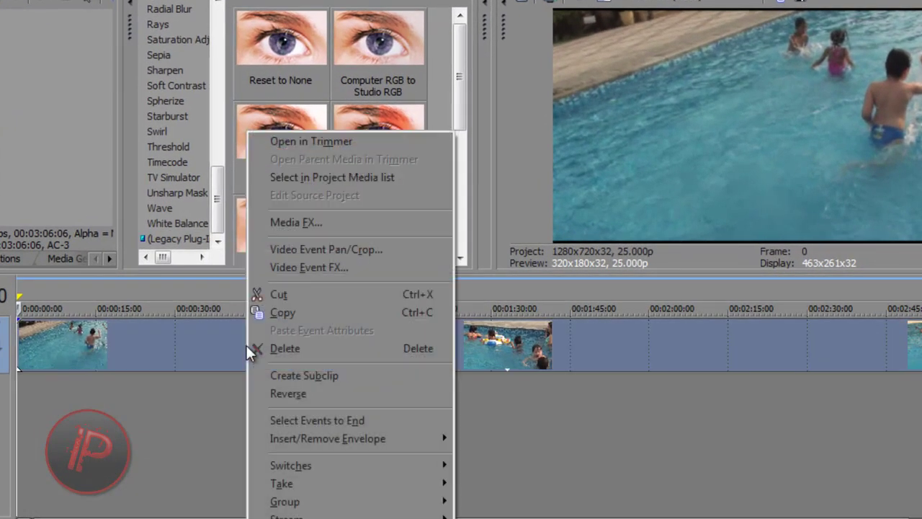
pyautogui.click(310, 248)
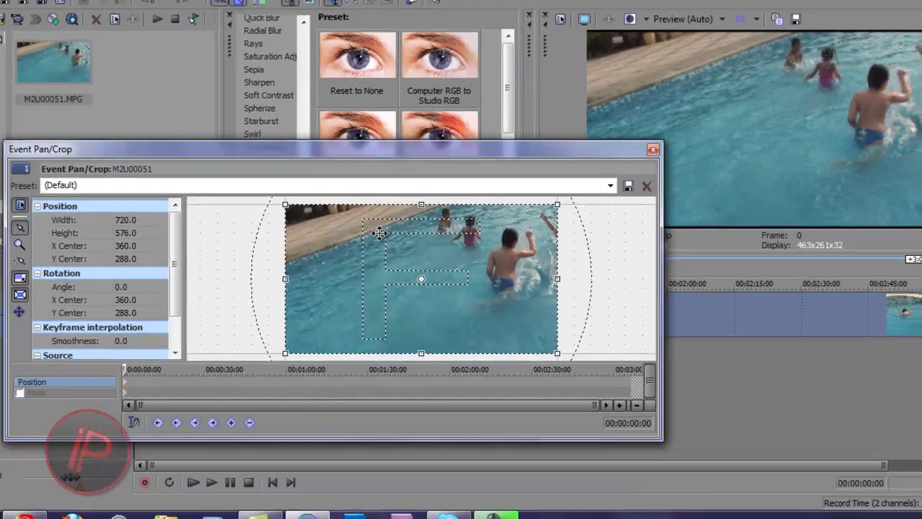
pyautogui.click(618, 183)
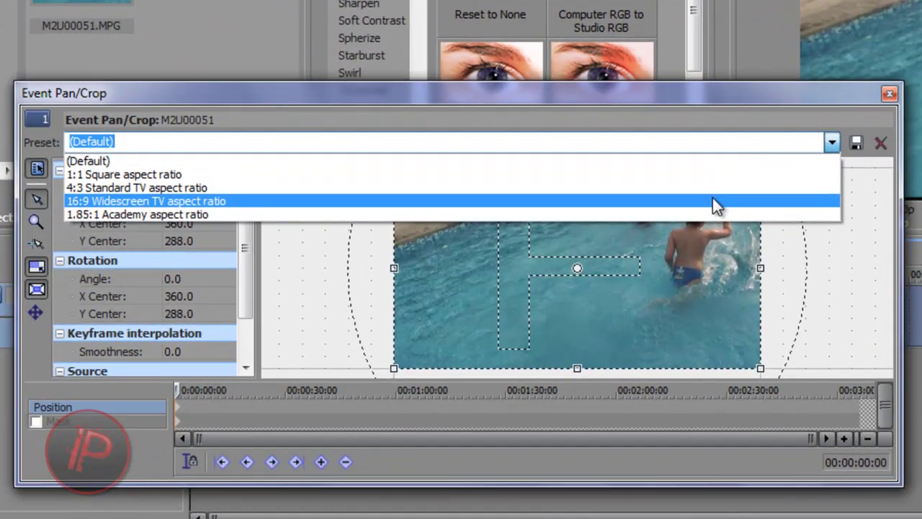
pyautogui.click(556, 225)
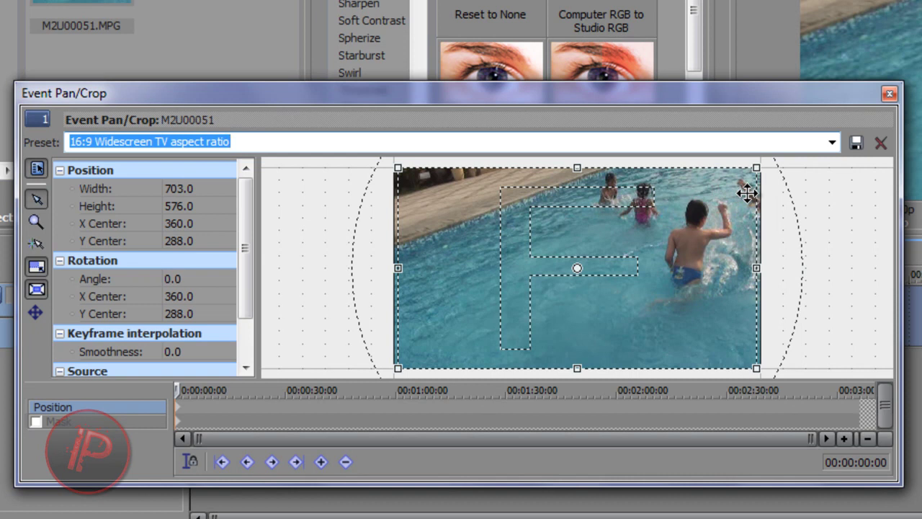
pyautogui.click(832, 142)
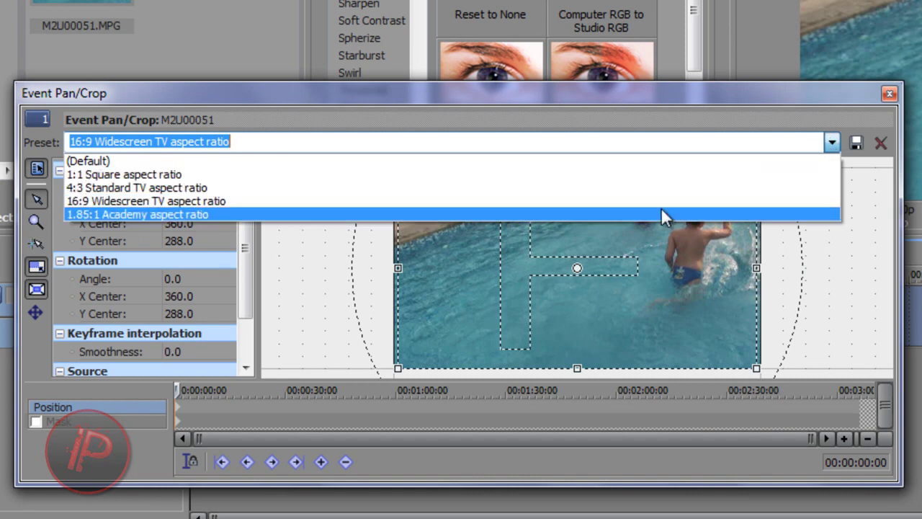
pyautogui.click(659, 214)
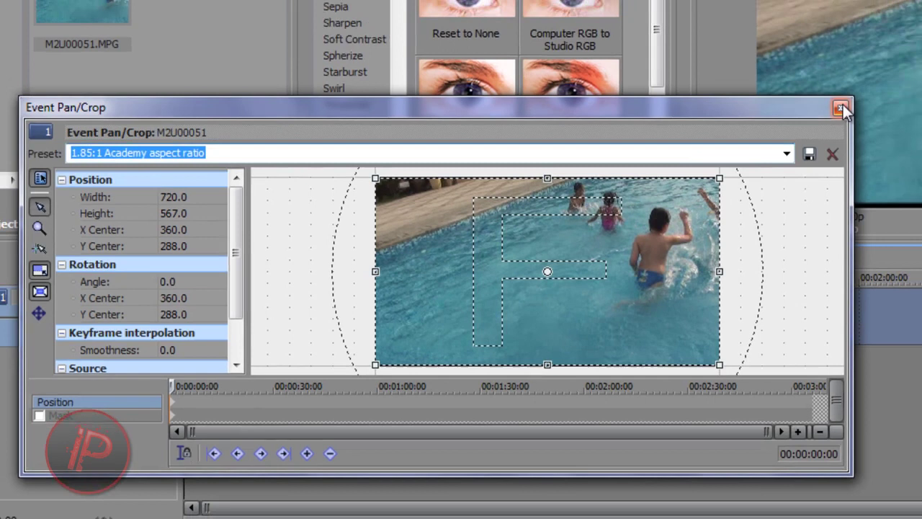
pyautogui.click(890, 94)
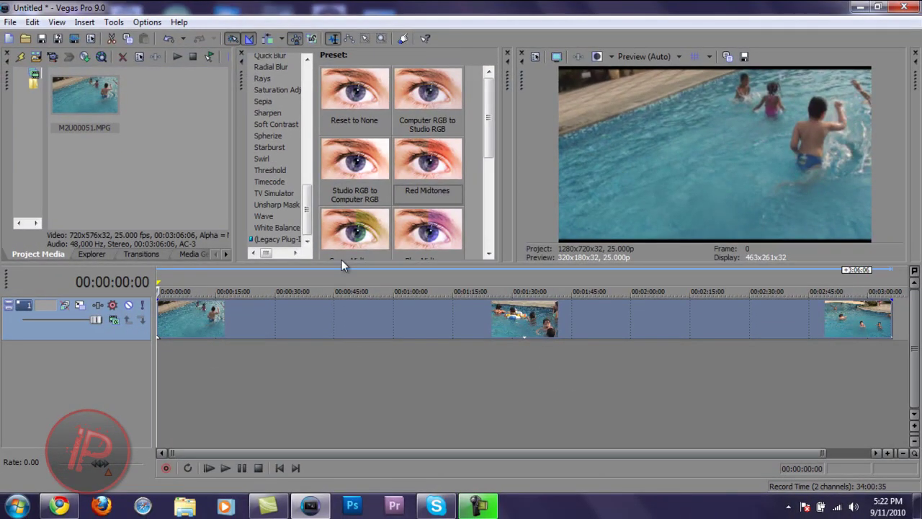
# Step: Drop the Saturation Adjust 'Boost Midtones' preset from Video FX onto the pool clip
pyautogui.moveTo(311, 228); pyautogui.dragTo(313, 101)
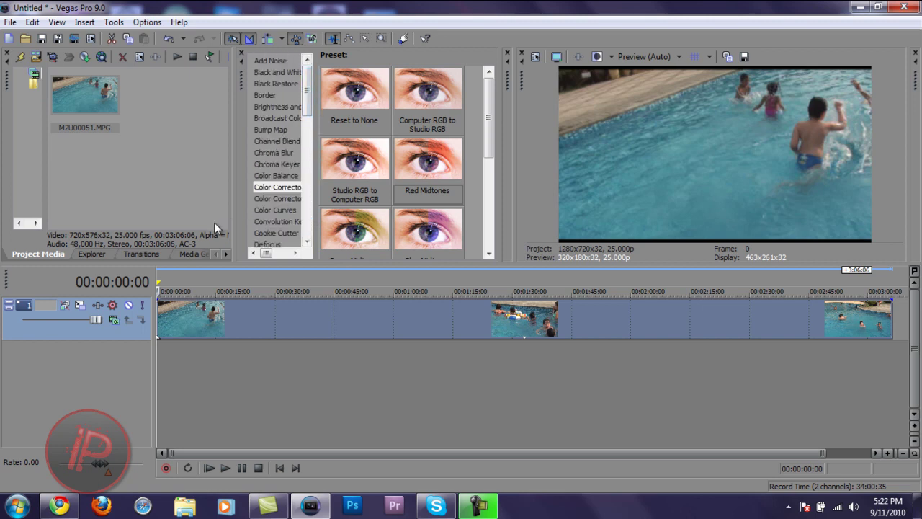
pyautogui.click(226, 255)
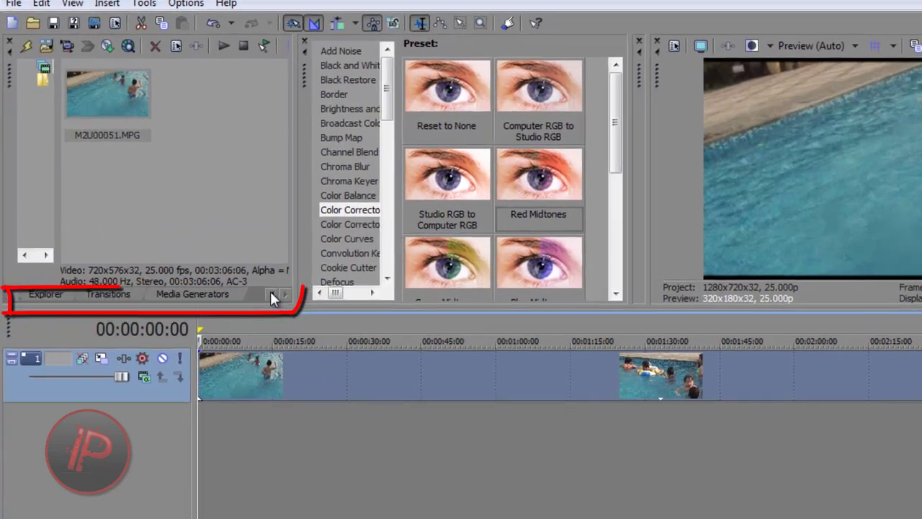
pyautogui.click(215, 255)
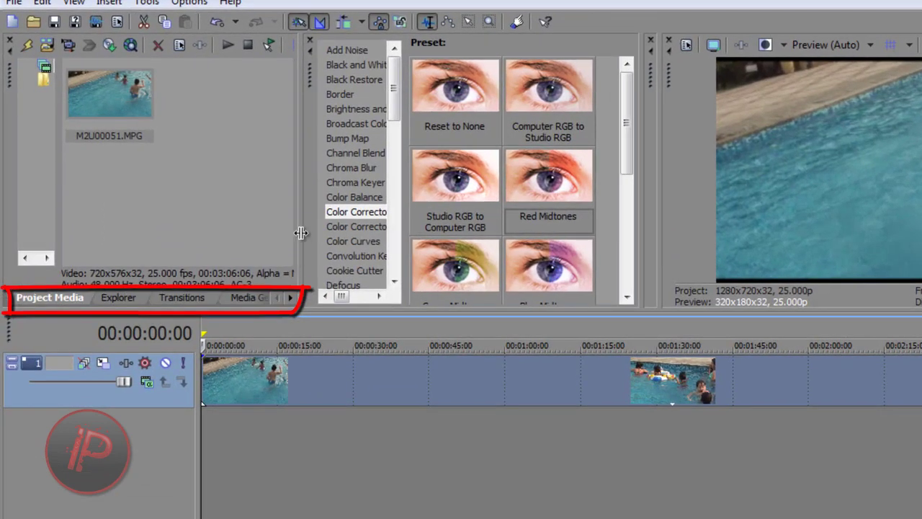
pyautogui.moveTo(396, 70); pyautogui.dragTo(379, 278)
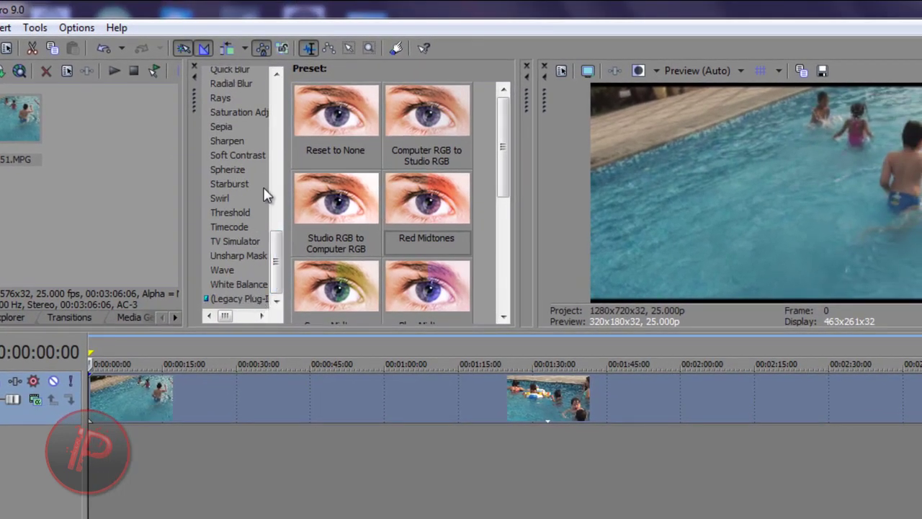
pyautogui.moveTo(276, 286)
pyautogui.mouseDown()
pyautogui.moveTo(293, 185)
pyautogui.moveTo(284, 121)
pyautogui.moveTo(277, 261)
pyautogui.moveTo(278, 108)
pyautogui.moveTo(269, 298)
pyautogui.mouseUp()
pyautogui.click(241, 112)
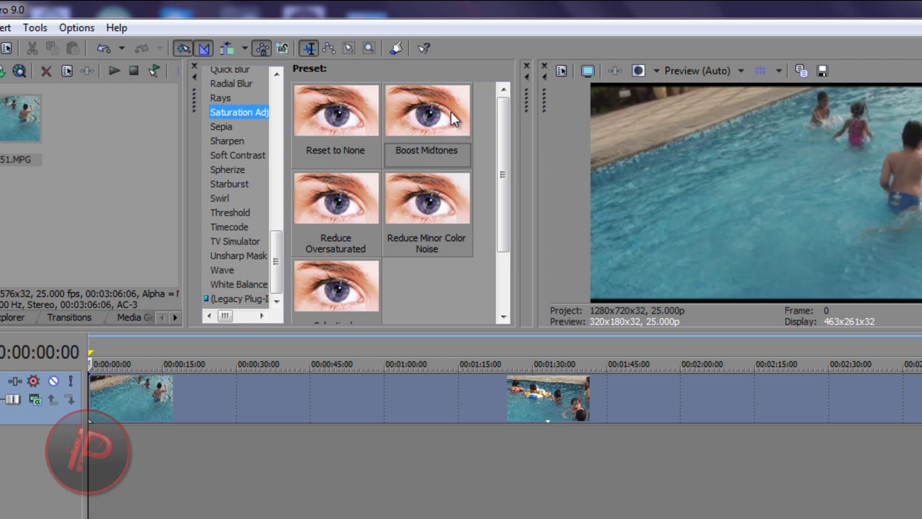
pyautogui.moveTo(452, 119); pyautogui.dragTo(395, 388)
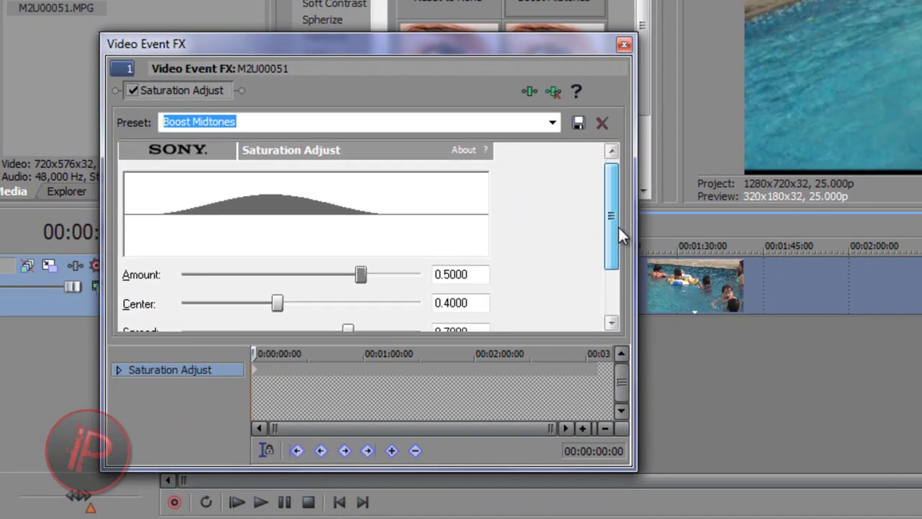
# Step: Drag the Saturation Adjust sliders to Amount 1.0, Center 0.0 and Spread 1.0, then close Video Event FX
pyautogui.moveTo(618, 226); pyautogui.dragTo(615, 229)
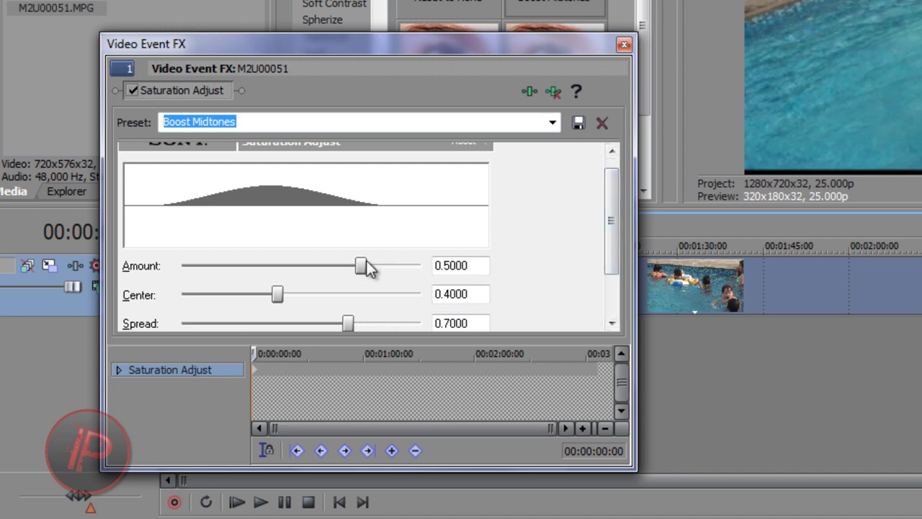
pyautogui.moveTo(366, 261); pyautogui.dragTo(416, 272)
pyautogui.moveTo(278, 296); pyautogui.dragTo(181, 294)
pyautogui.scroll(-2, 614, 257)
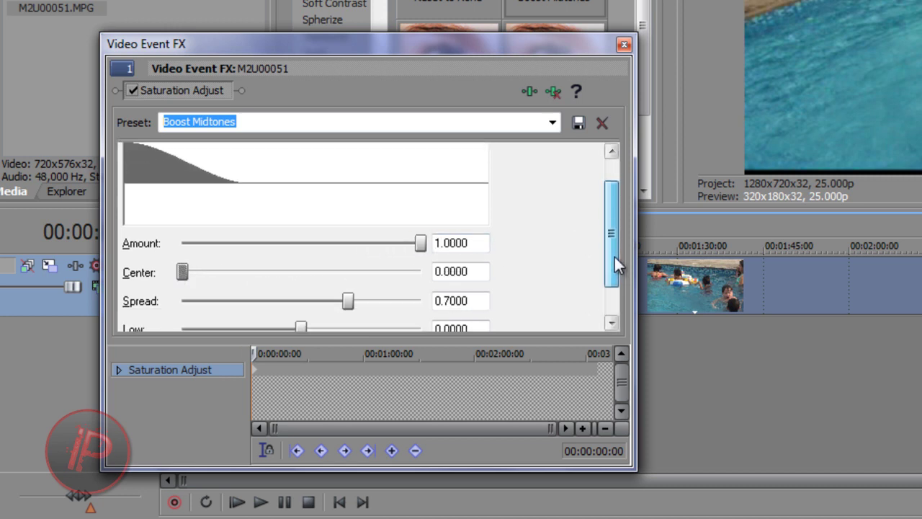
pyautogui.moveTo(348, 282); pyautogui.dragTo(420, 283)
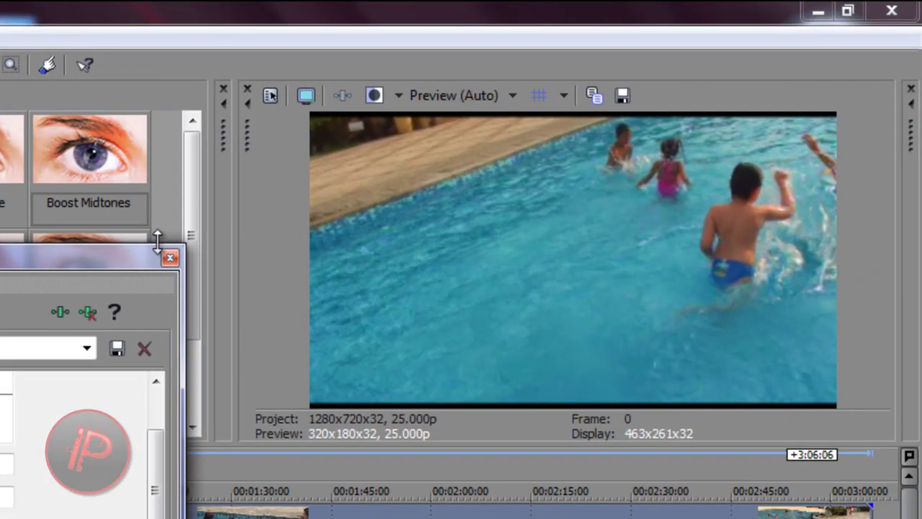
pyautogui.click(169, 257)
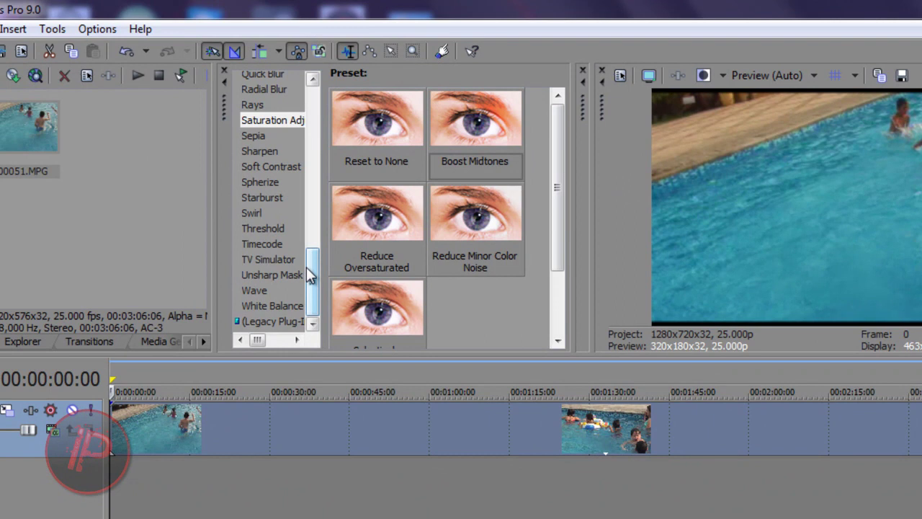
# Step: Drop the Color Corrector (Secondary) 'Computer RGB to Studio RGB' preset onto the pool clip
pyautogui.moveTo(306, 266); pyautogui.dragTo(327, 82)
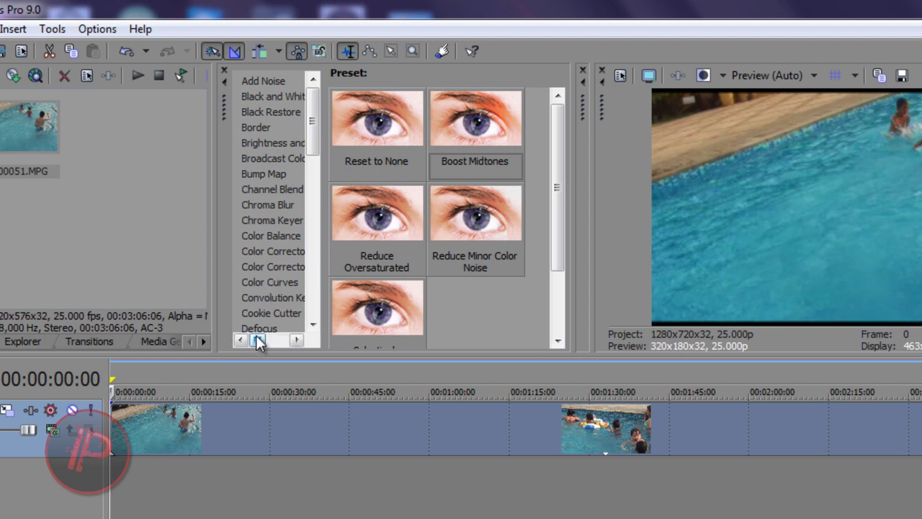
pyautogui.moveTo(257, 341); pyautogui.dragTo(268, 340)
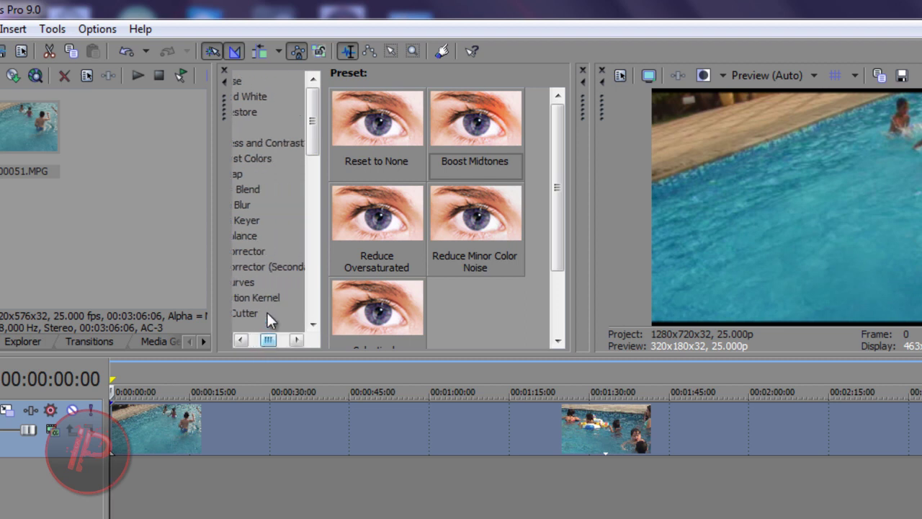
pyautogui.click(249, 265)
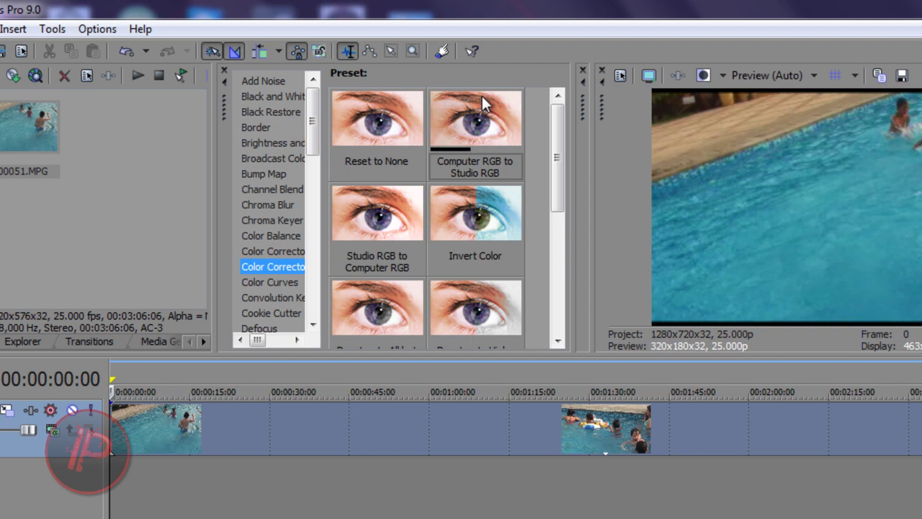
pyautogui.moveTo(482, 97); pyautogui.dragTo(432, 412)
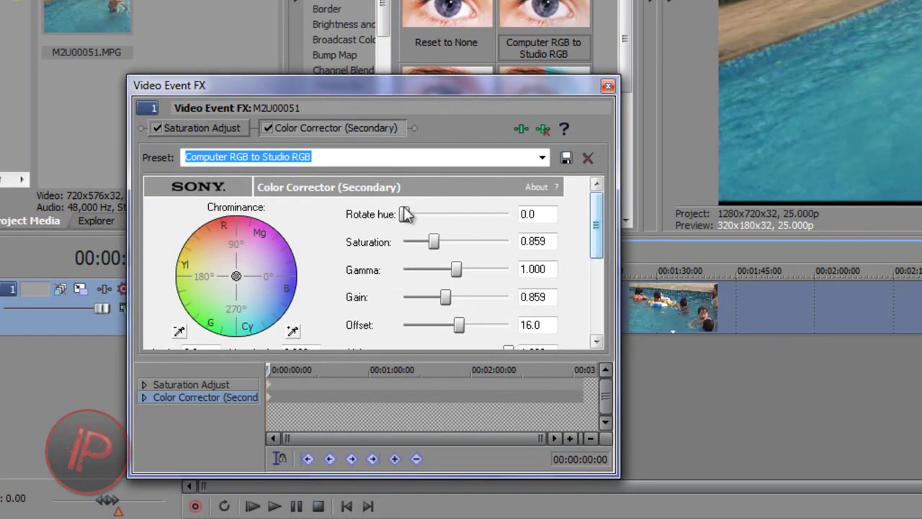
# Step: Set the secondary corrector's Rotate hue to 360.0 and Saturation to 1.008, then close it
pyautogui.moveTo(406, 216); pyautogui.dragTo(522, 217)
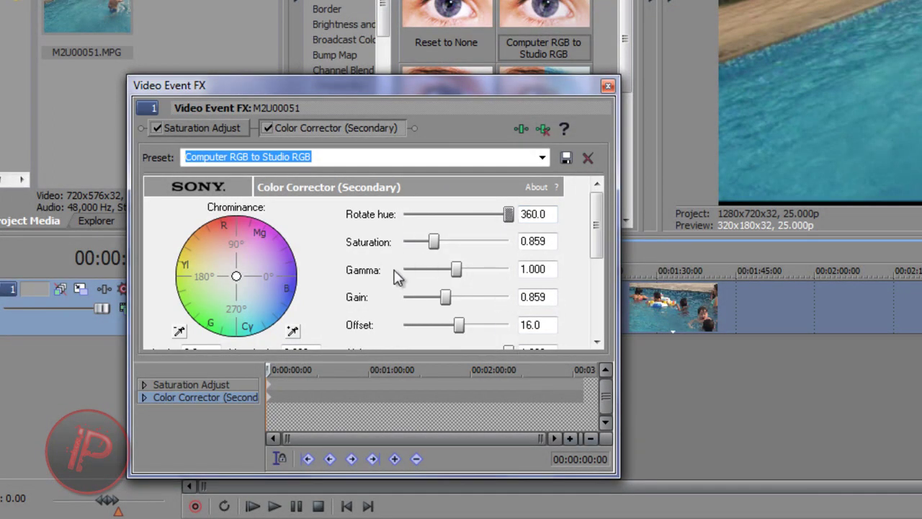
pyautogui.moveTo(435, 242); pyautogui.dragTo(441, 243)
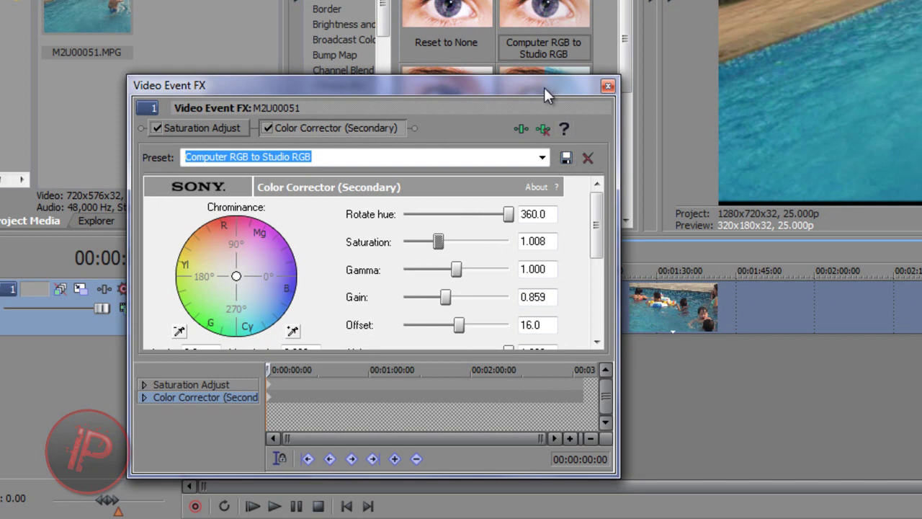
pyautogui.moveTo(543, 87); pyautogui.dragTo(541, 88)
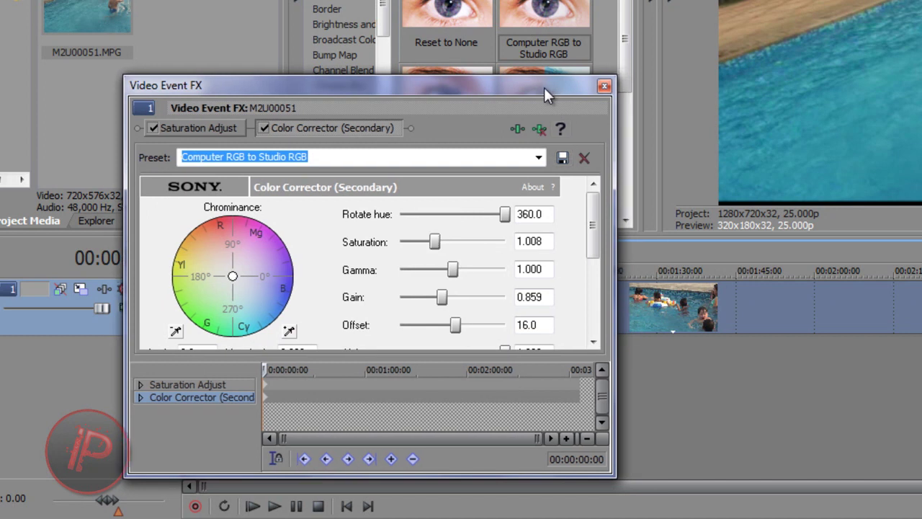
pyautogui.click(603, 86)
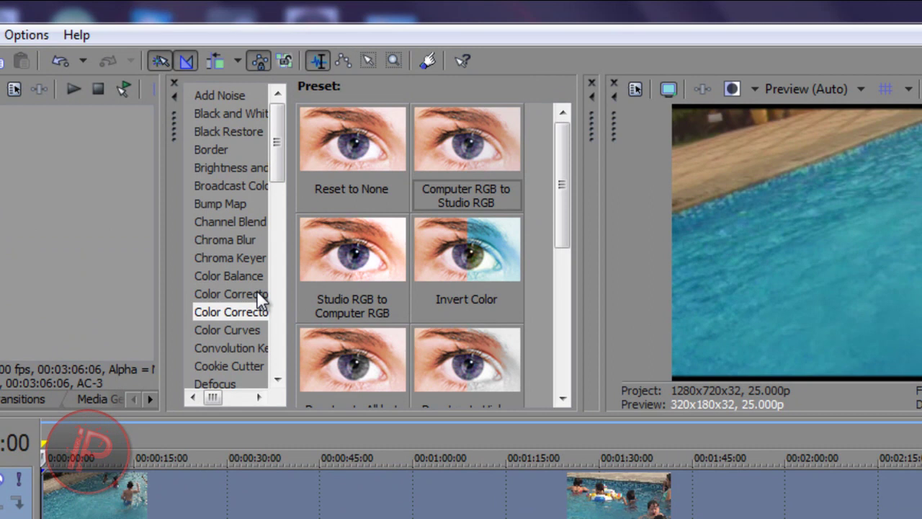
# Step: Apply the Color Corrector's Red Midtones preset to the pool clip
pyautogui.click(245, 293)
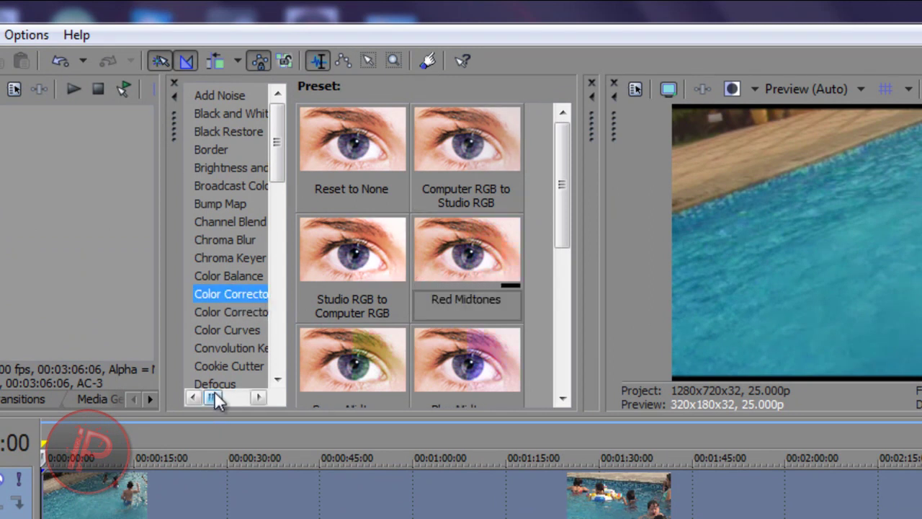
pyautogui.moveTo(214, 397); pyautogui.dragTo(215, 396)
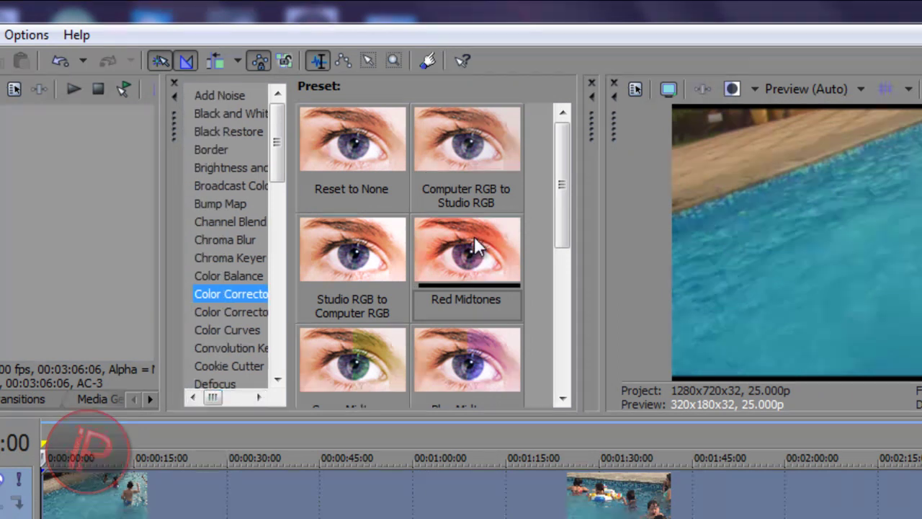
pyautogui.moveTo(474, 237); pyautogui.dragTo(393, 479)
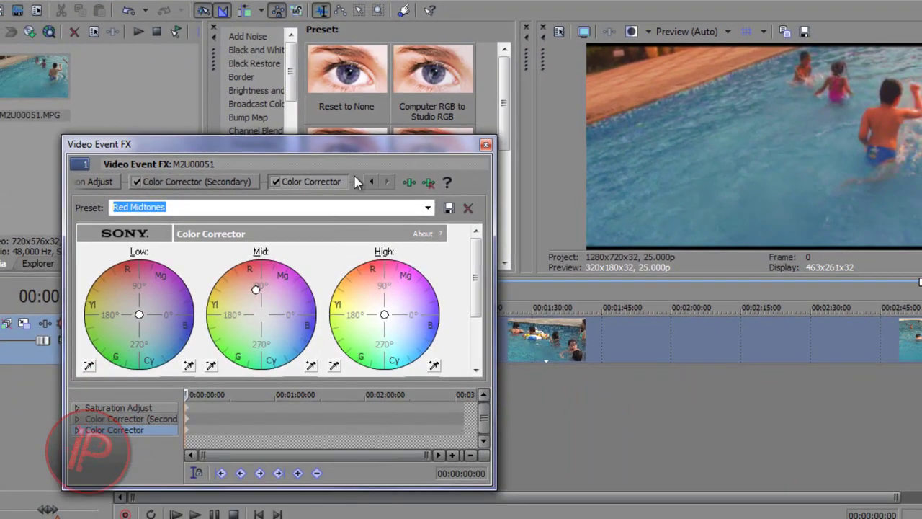
pyautogui.moveTo(352, 152); pyautogui.dragTo(350, 143)
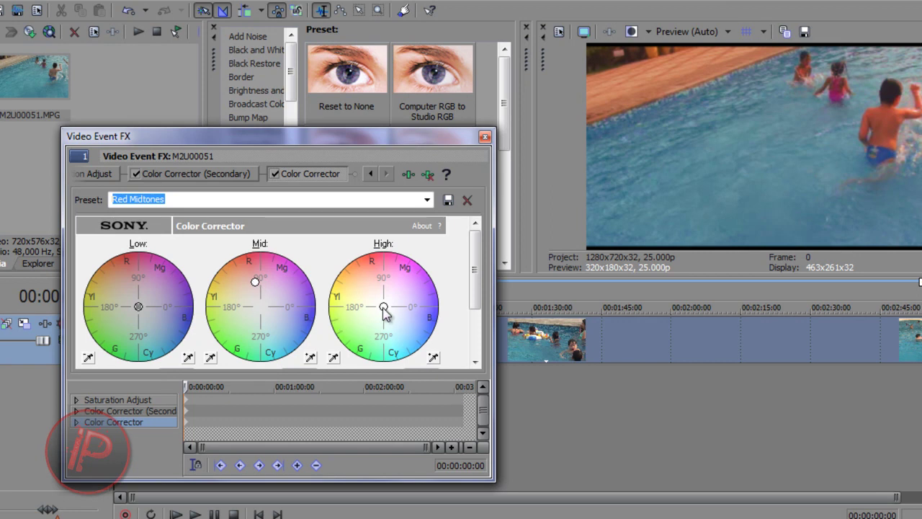
# Step: Nudge the high, mid and low colour wheels slightly toward red and yellow
pyautogui.moveTo(384, 307); pyautogui.dragTo(374, 287)
pyautogui.moveTo(255, 283); pyautogui.dragTo(250, 282)
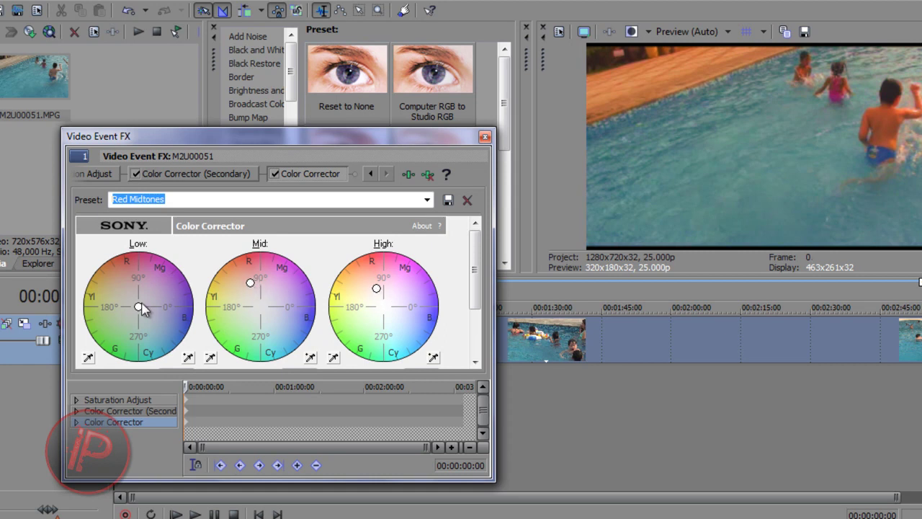
pyautogui.moveTo(138, 306); pyautogui.dragTo(118, 299)
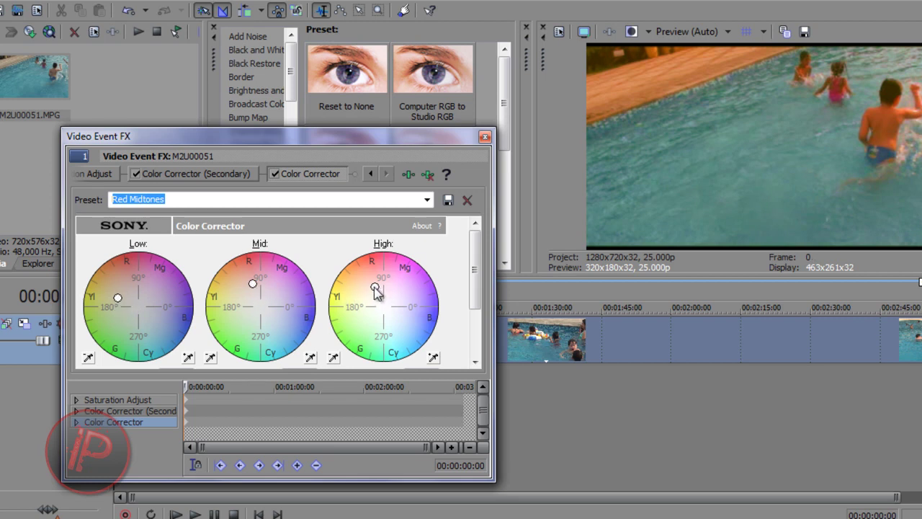
pyautogui.click(527, 347)
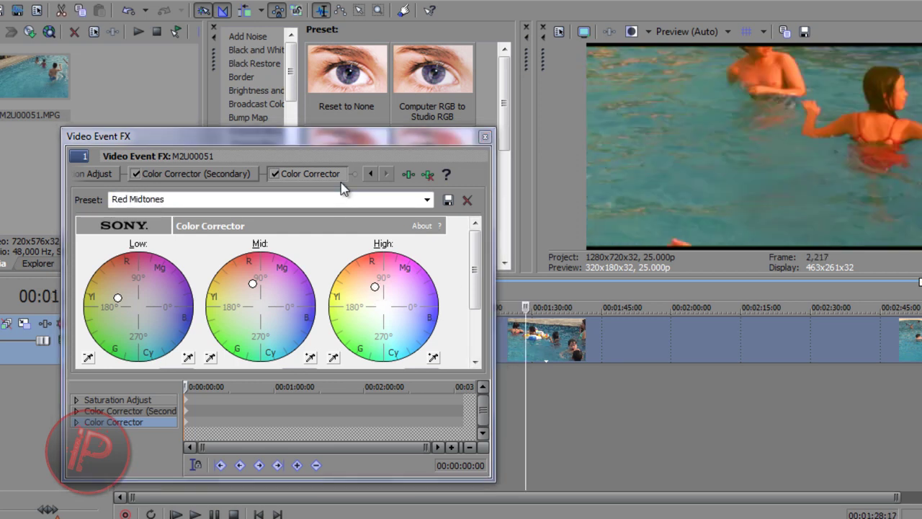
pyautogui.moveTo(444, 142); pyautogui.dragTo(438, 150)
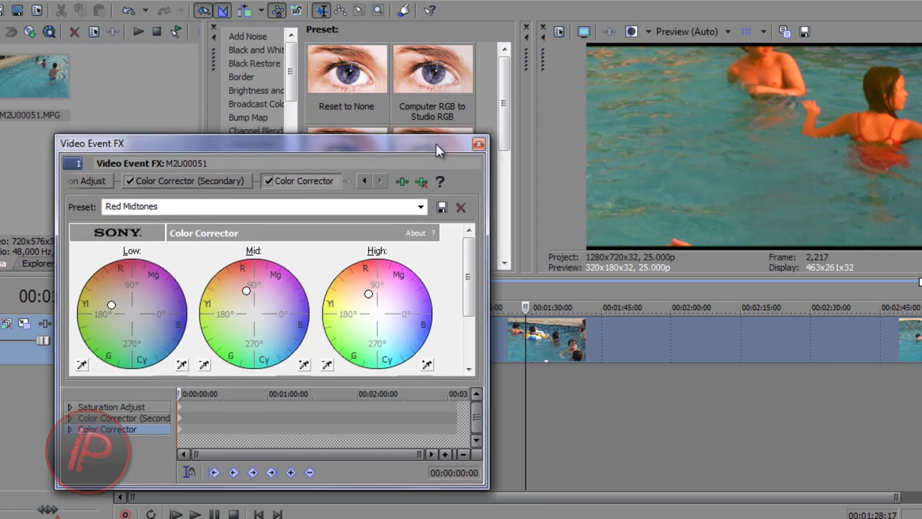
# Step: Close the Color Corrector and add Sharpen's 'Reset to None' preset (Amount 0.000) to the pool clip
pyautogui.click(479, 146)
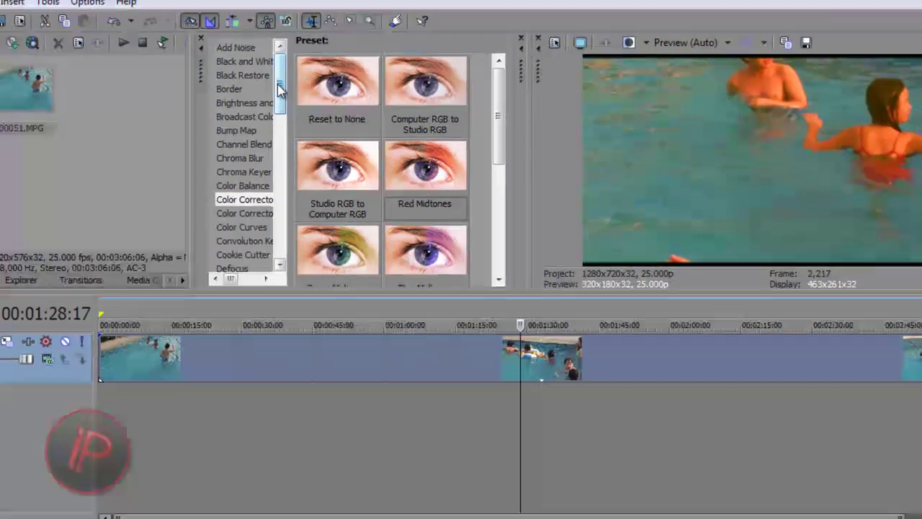
pyautogui.moveTo(280, 90); pyautogui.dragTo(275, 248)
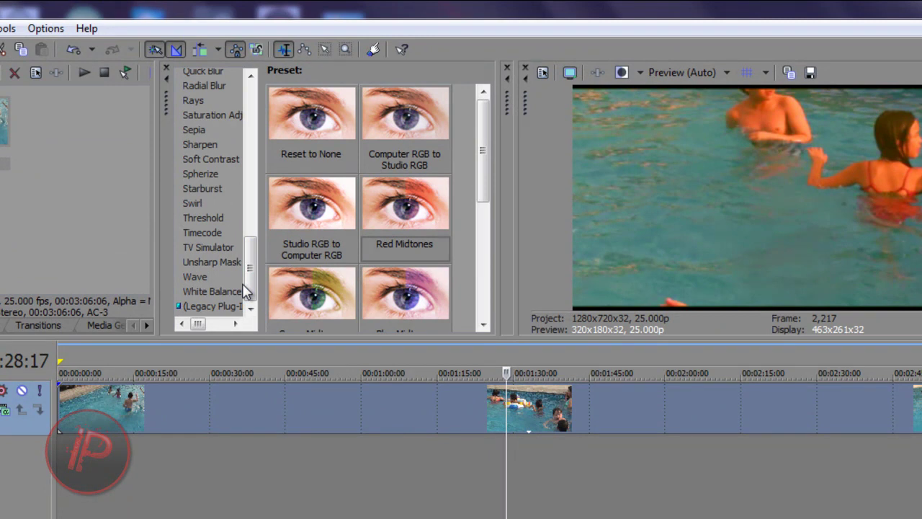
pyautogui.click(205, 143)
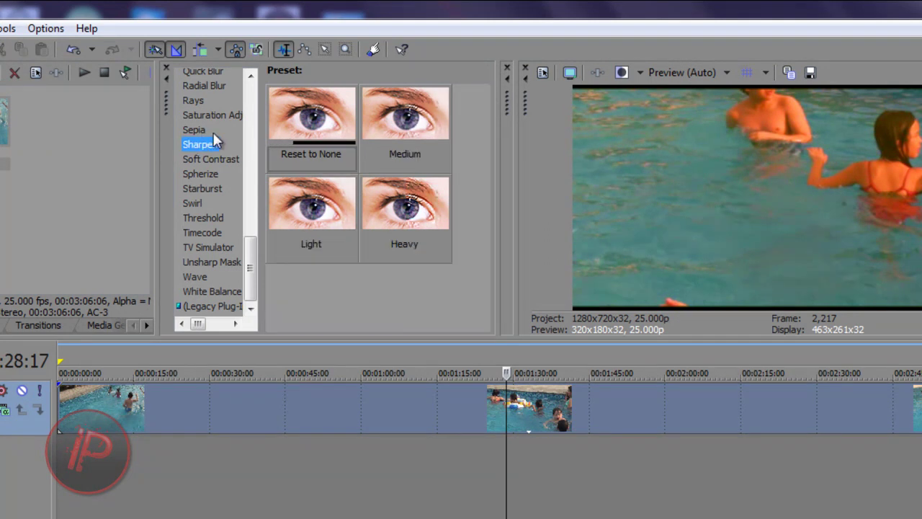
pyautogui.moveTo(324, 109); pyautogui.dragTo(276, 404)
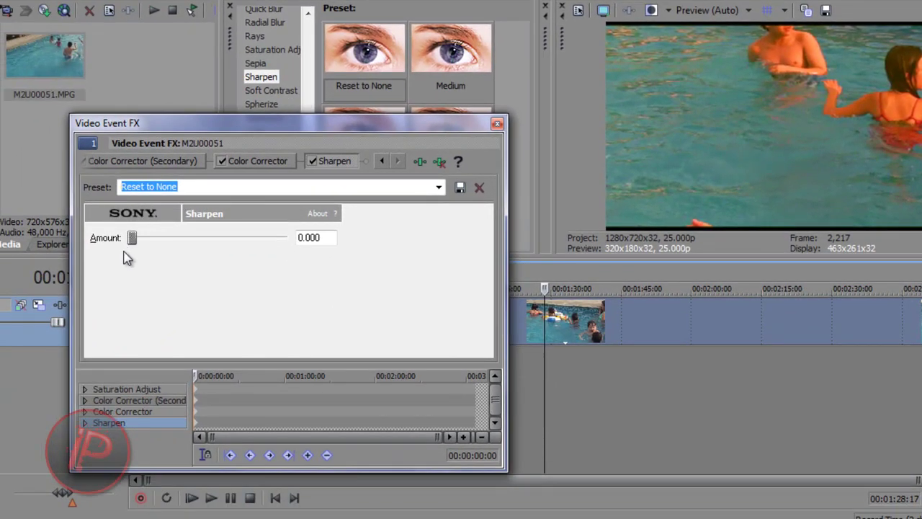
# Step: Raise the Sharpen Amount from 0.000 to 0.149 and close the Sharpen settings
pyautogui.moveTo(132, 239); pyautogui.dragTo(155, 242)
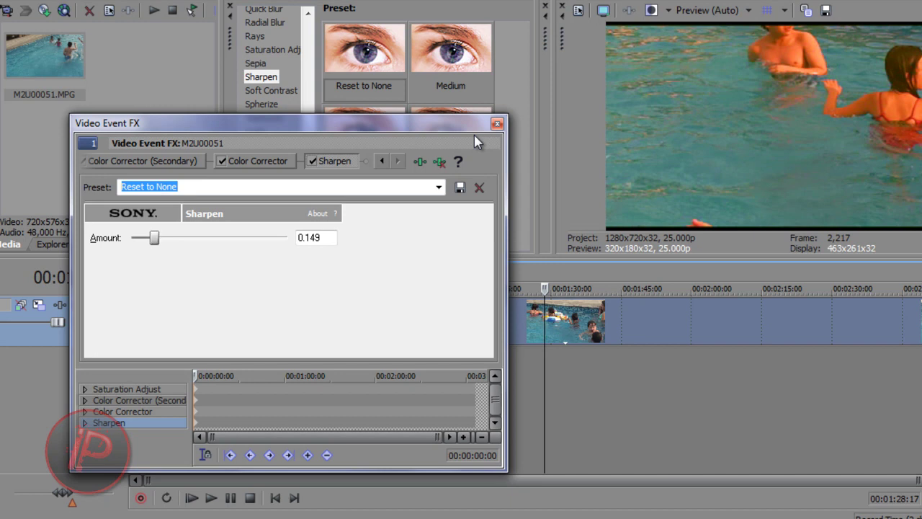
pyautogui.click(497, 123)
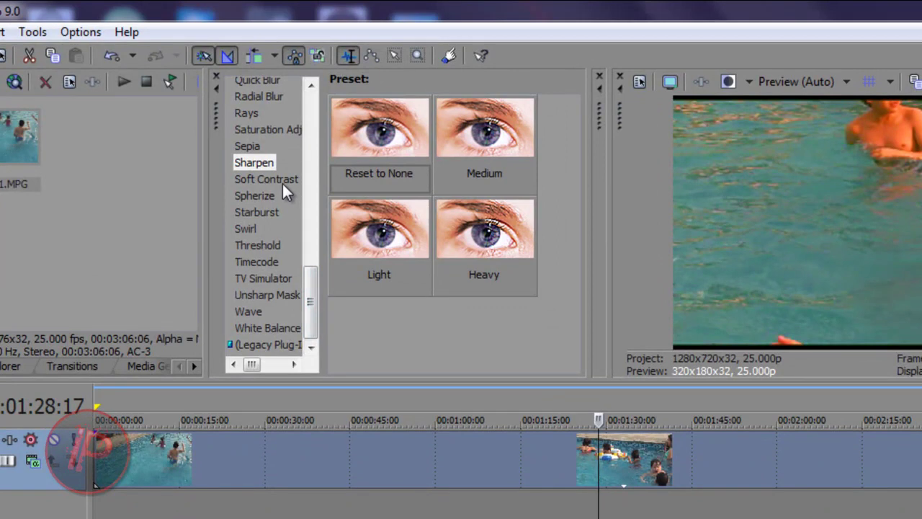
# Step: Apply Soft Contrast's Soft Moderate Contrast preset to the pool clip on the timeline
pyautogui.click(281, 182)
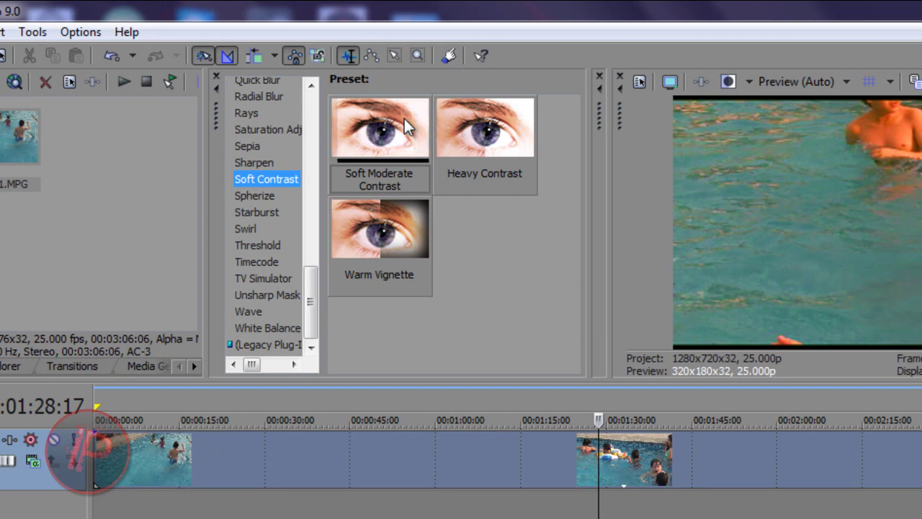
pyautogui.moveTo(404, 118); pyautogui.dragTo(382, 439)
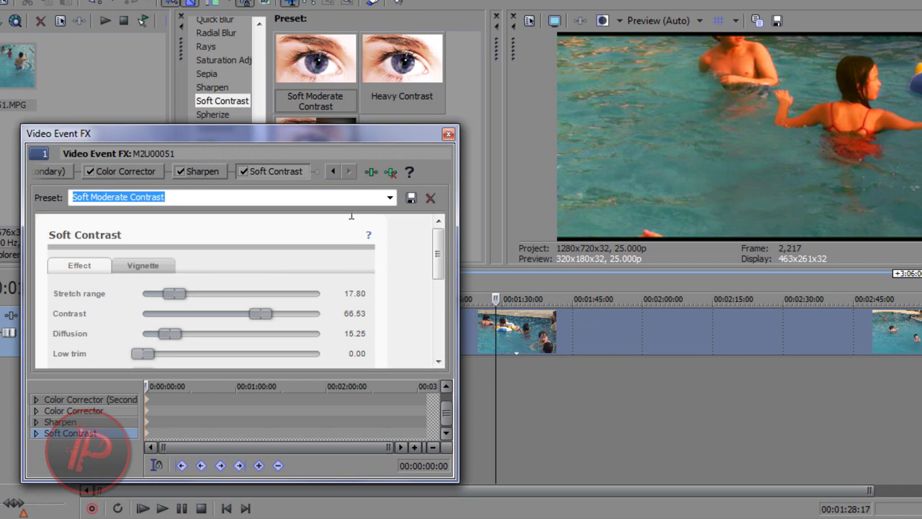
# Step: Try the Heavy Contrast and Warm Vignette presets, then return to Soft Moderate Contrast and close
pyautogui.click(390, 197)
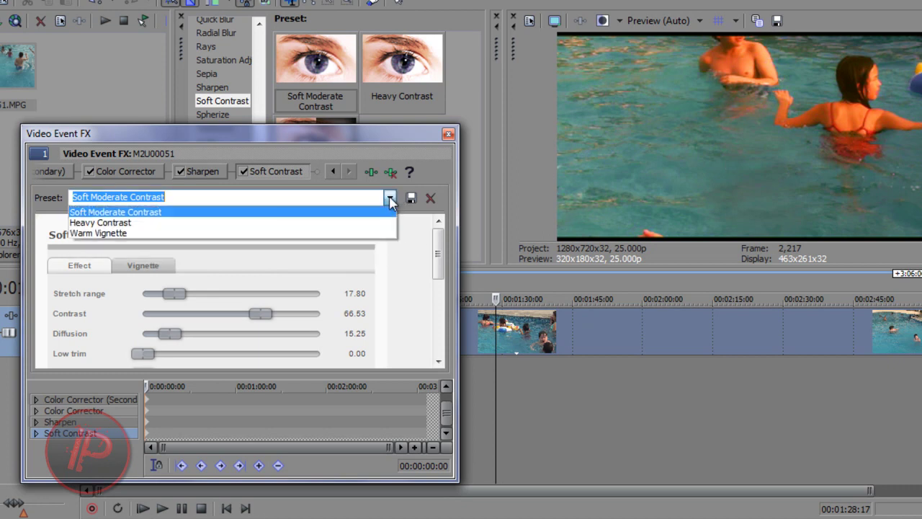
pyautogui.click(358, 223)
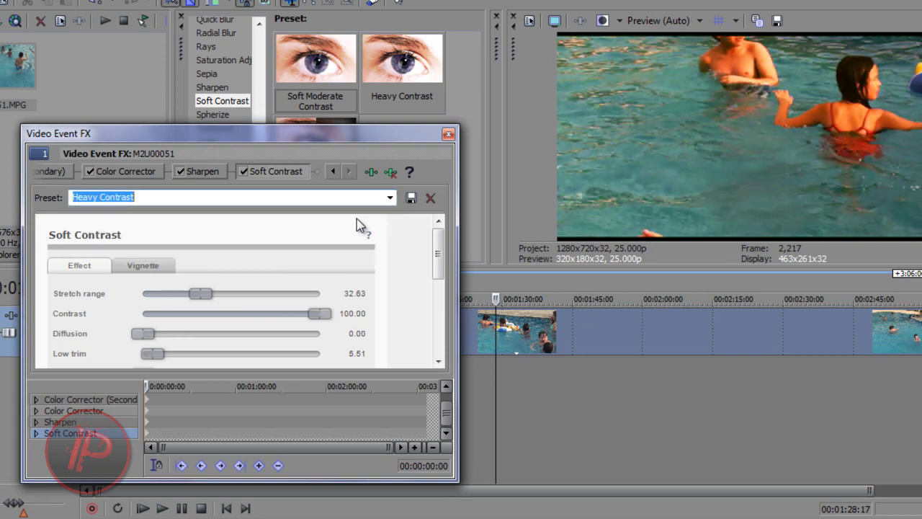
pyautogui.click(389, 198)
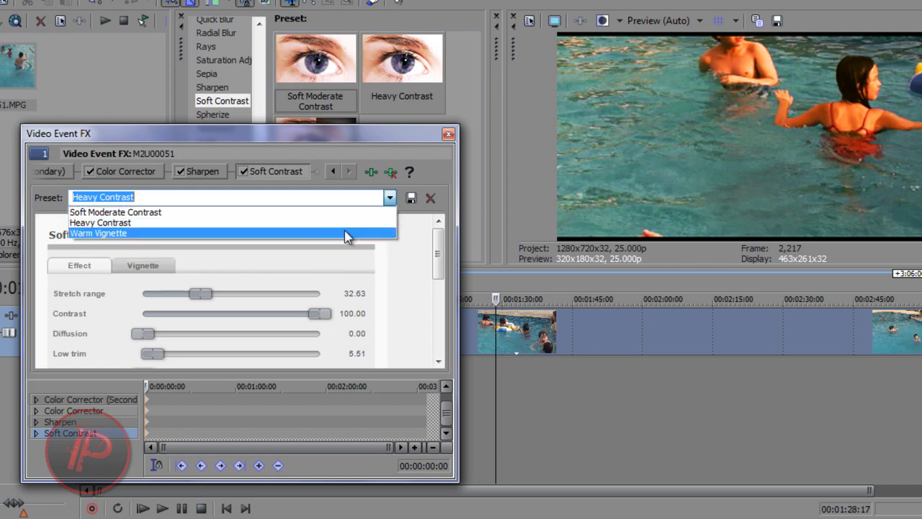
pyautogui.click(345, 232)
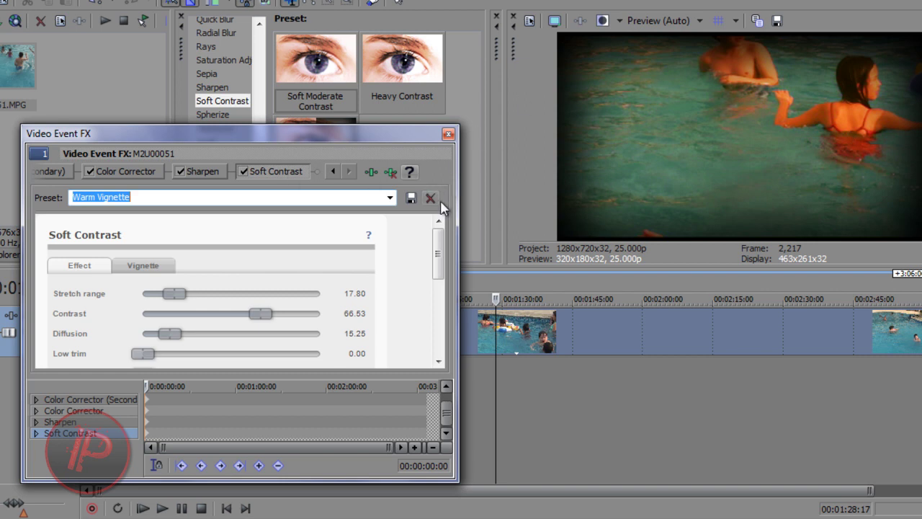
pyautogui.click(389, 197)
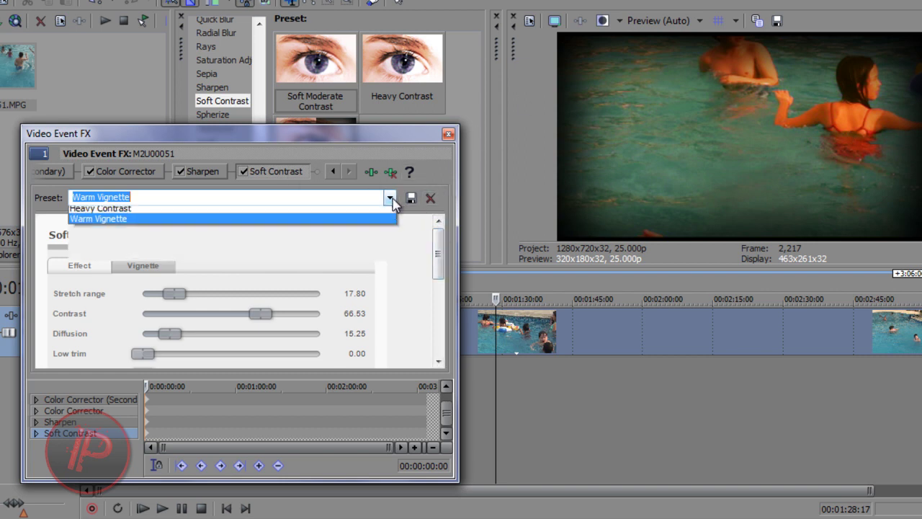
pyautogui.click(369, 212)
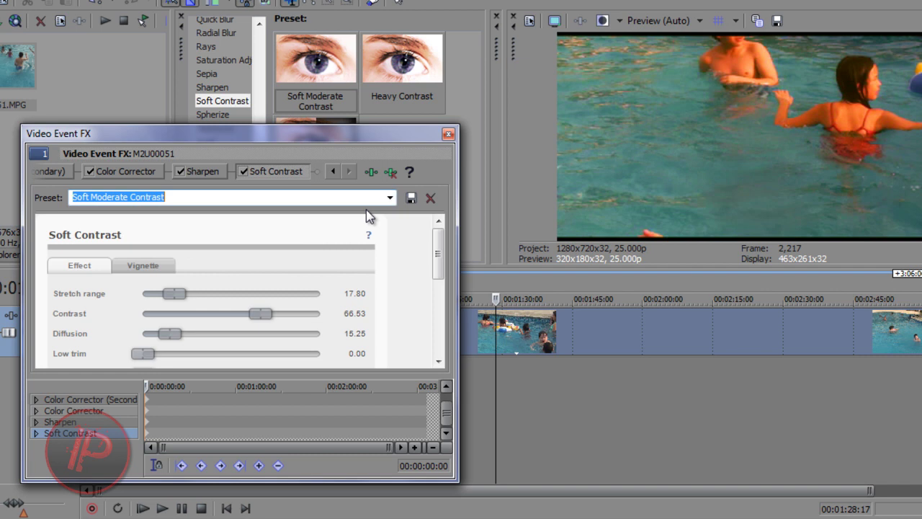
pyautogui.click(448, 134)
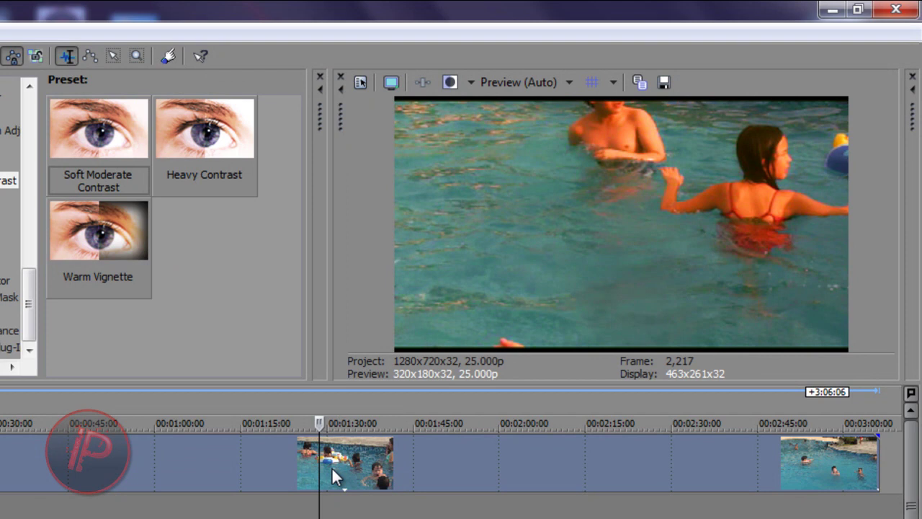
# Step: Position the playhead at 00:00:58:14 and split the pool event there
pyautogui.click(260, 454)
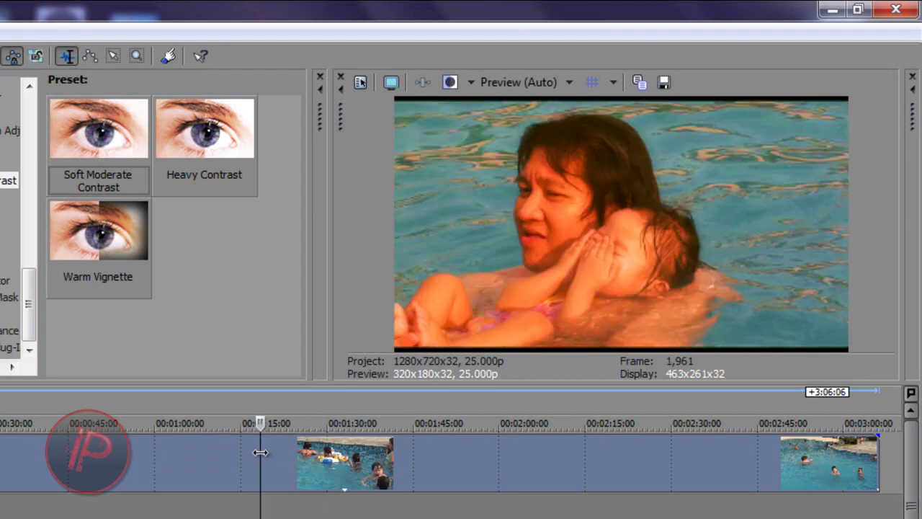
pyautogui.click(305, 448)
pyautogui.click(157, 448)
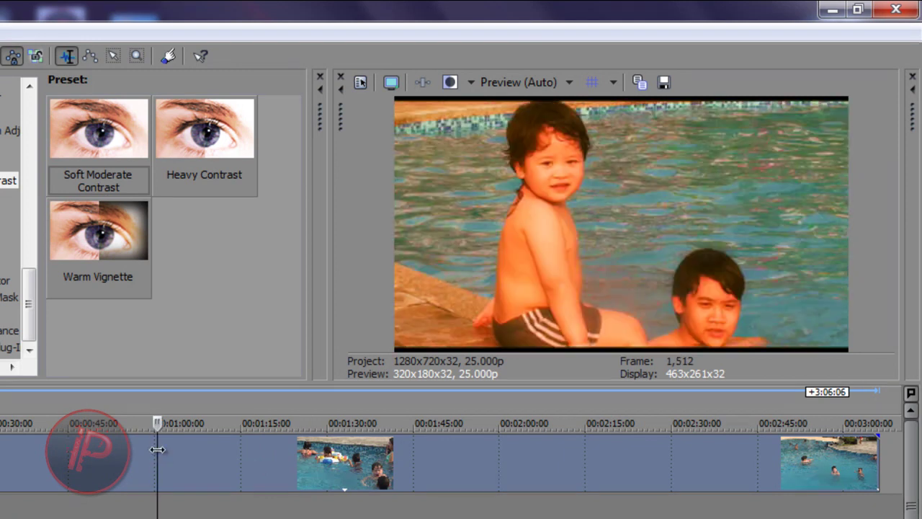
pyautogui.press('j')
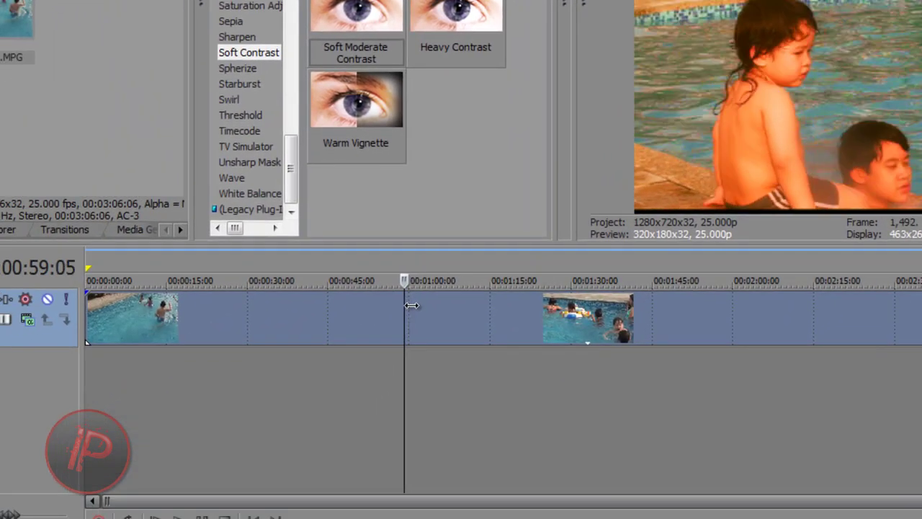
pyautogui.press('k')
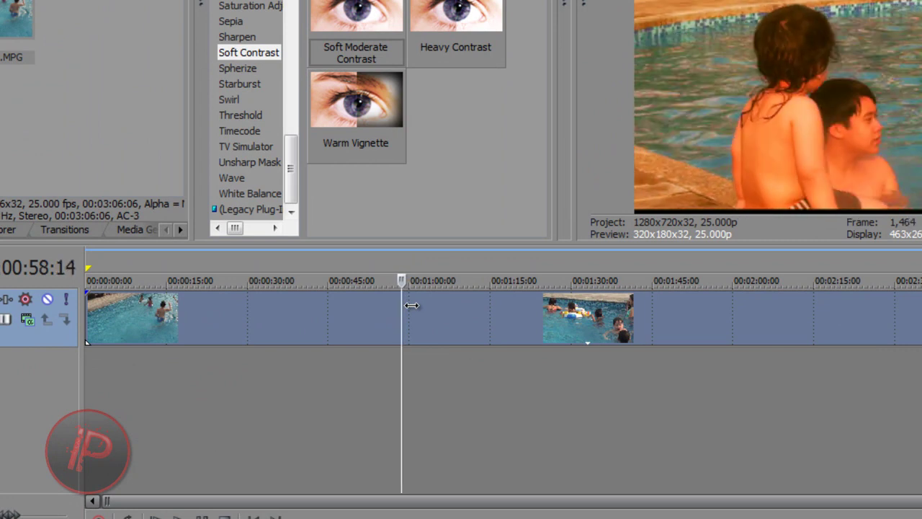
pyautogui.press('s')
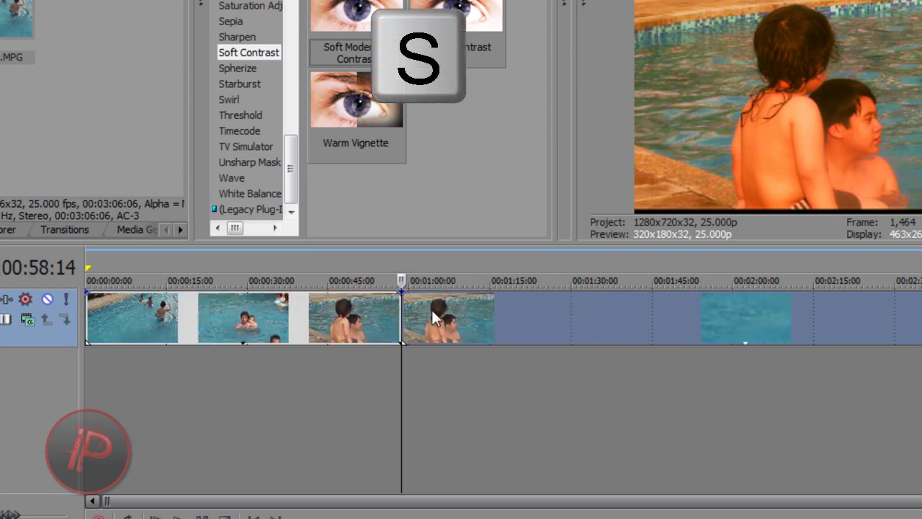
# Step: Slide the second pool piece to overlap the first, preview the join, and show Transitions
pyautogui.moveTo(431, 310)
pyautogui.mouseDown()
pyautogui.moveTo(458, 314)
pyautogui.moveTo(421, 308)
pyautogui.mouseUp()
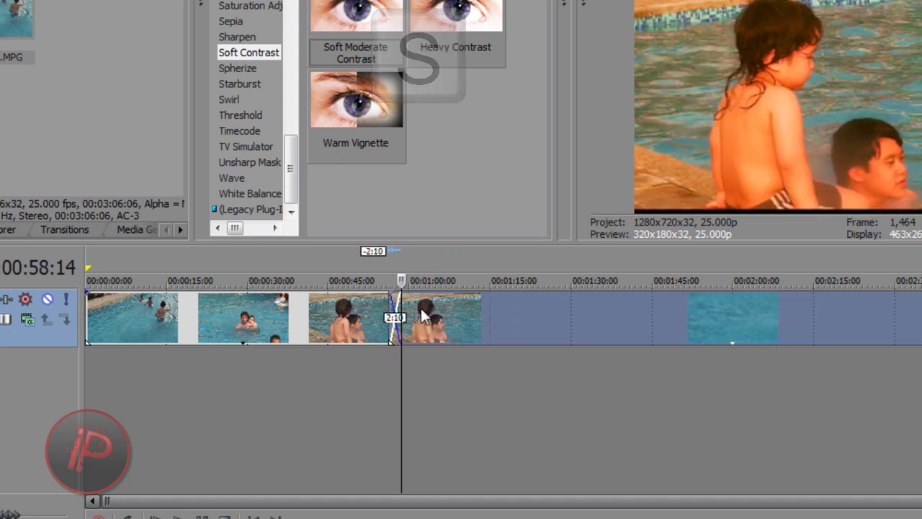
pyautogui.click(380, 317)
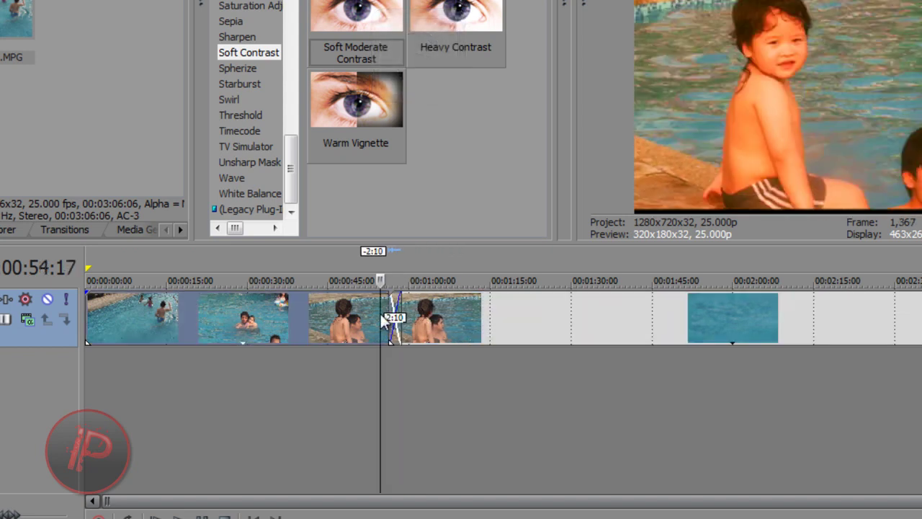
pyautogui.press('space')
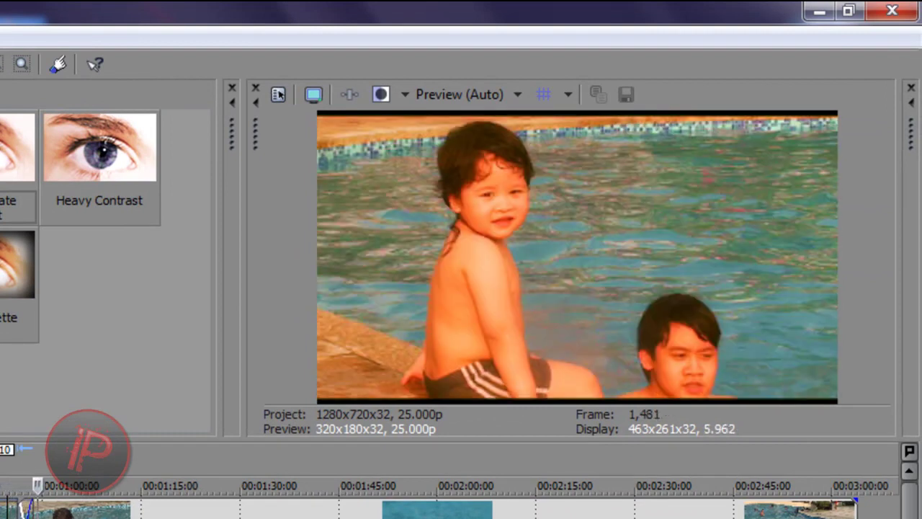
pyautogui.press('space')
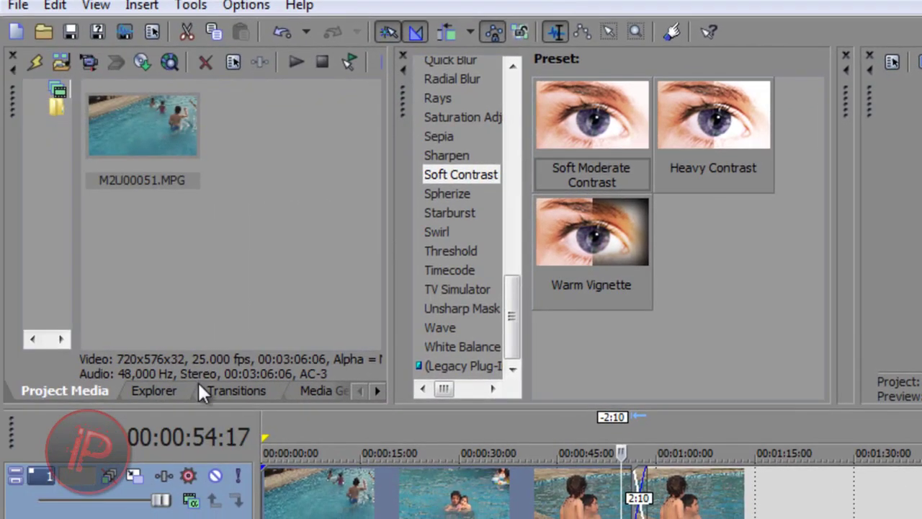
pyautogui.click(220, 393)
# Step: Drop the Additive Dissolve preset onto the crossfade, close its settings, stop playback, and select all events
pyautogui.moveTo(192, 108); pyautogui.dragTo(640, 479)
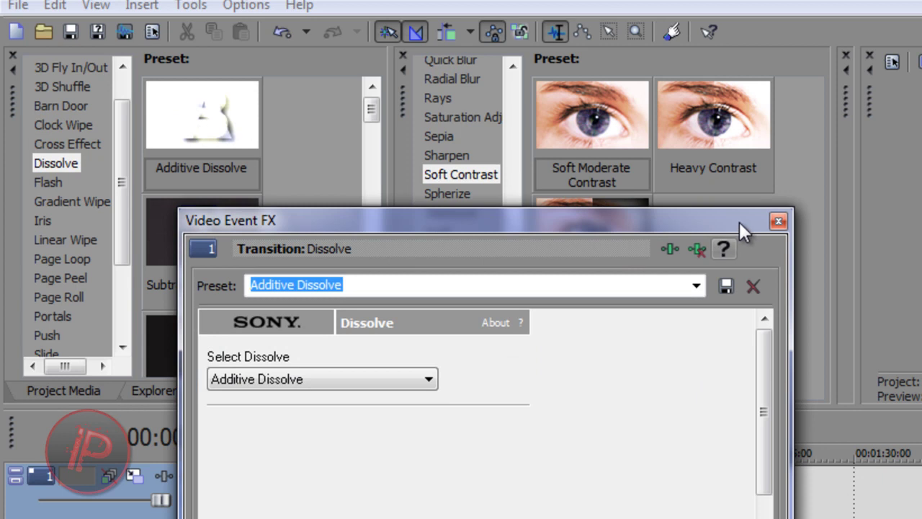
pyautogui.click(778, 222)
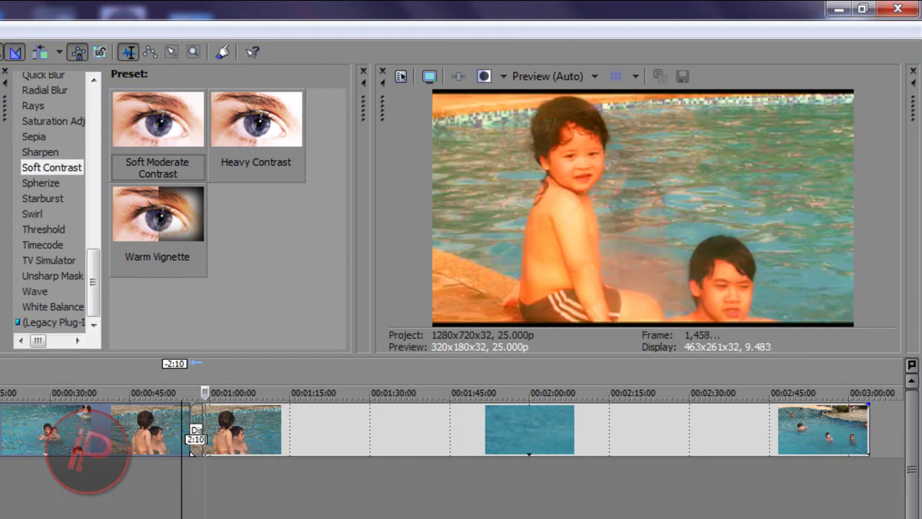
pyautogui.press('space')
pyautogui.hotkey('ctrl', 'a')
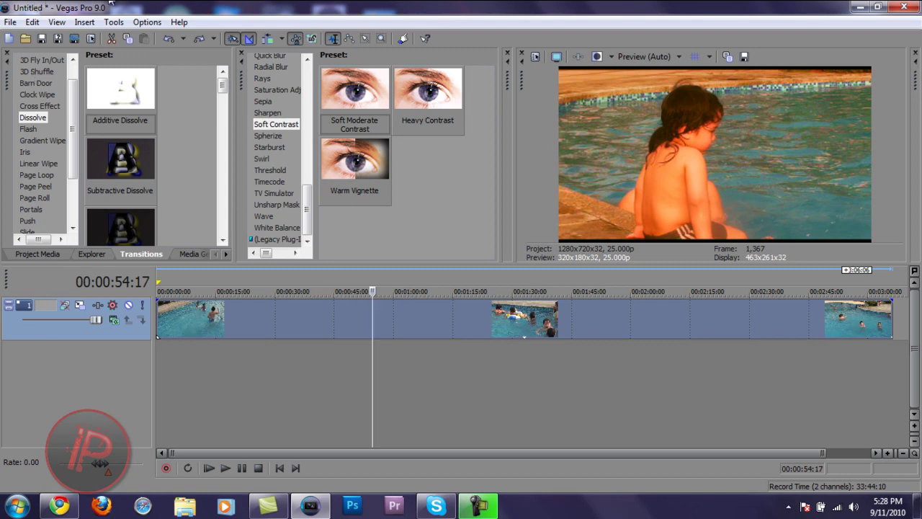
# Step: Re-maximize the Vegas window, then start Save As and cancel without saving the project
pyautogui.doubleClick(166, 7)
pyautogui.doubleClick(170, 6)
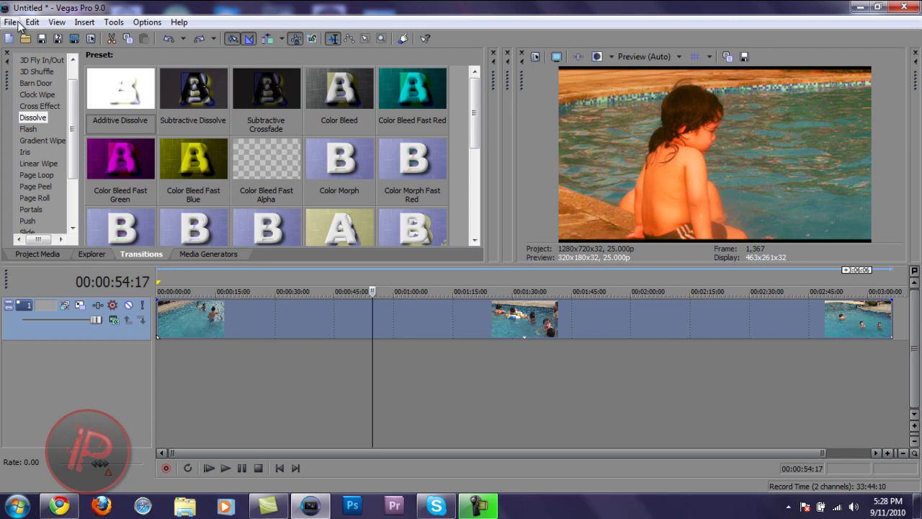
pyautogui.click(16, 22)
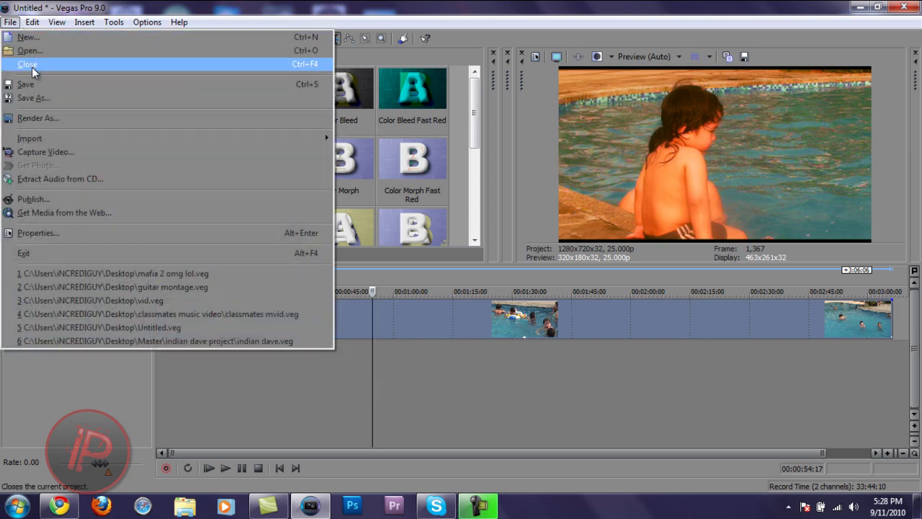
pyautogui.click(33, 98)
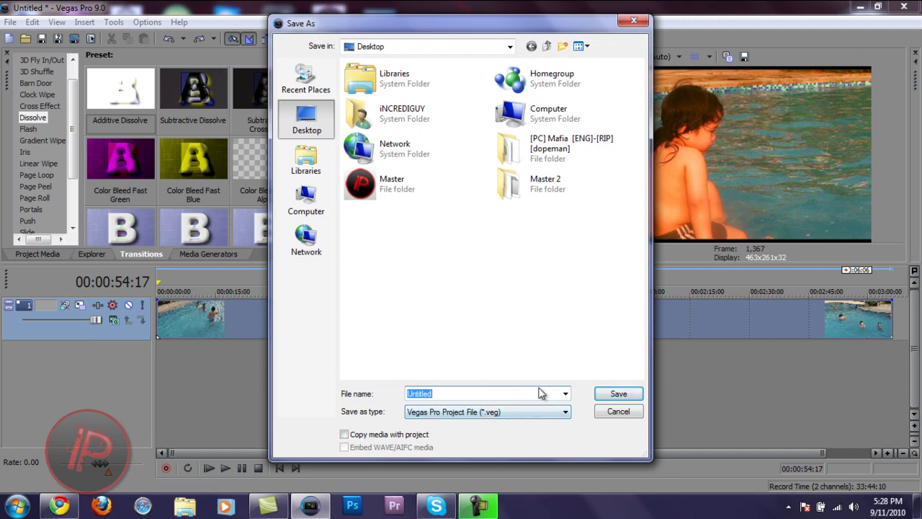
pyautogui.click(616, 412)
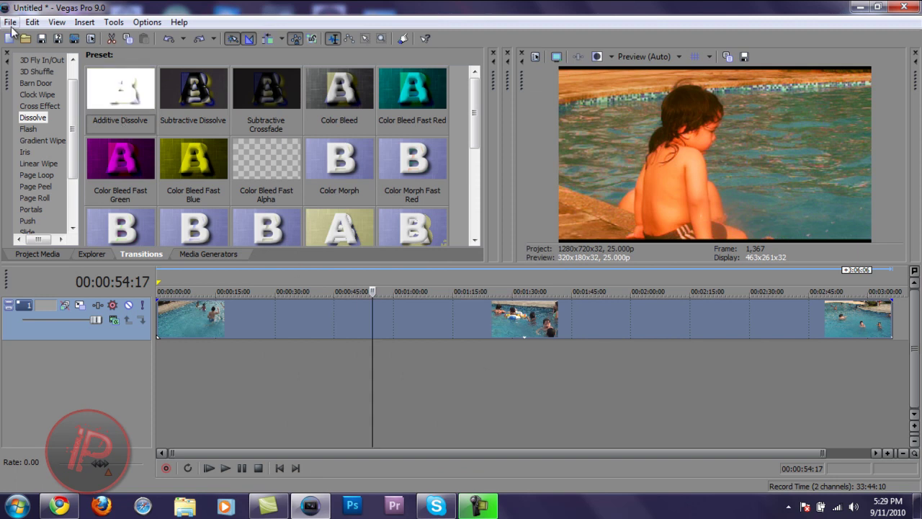
pyautogui.click(11, 22)
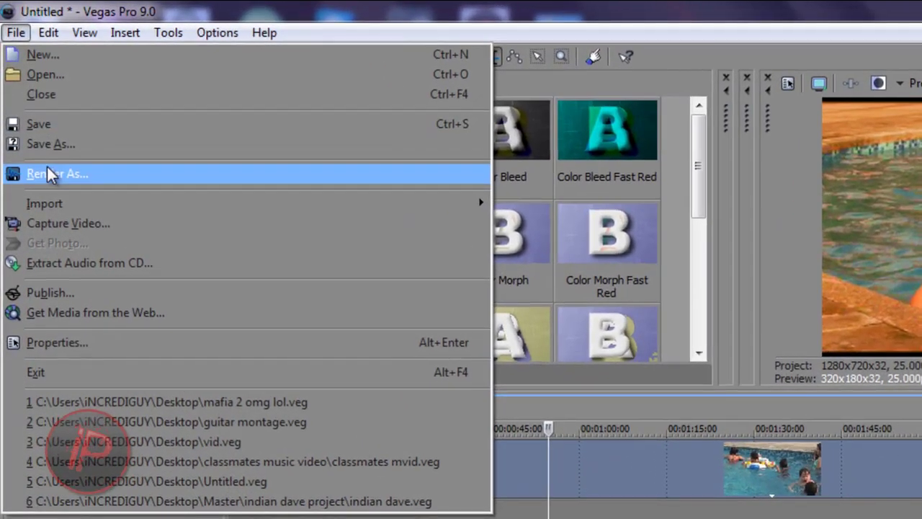
# Step: Set Render As to Windows Media Video V11 (*.wmv) with the 5 Mbps HD 720-25p Video template
pyautogui.click(47, 170)
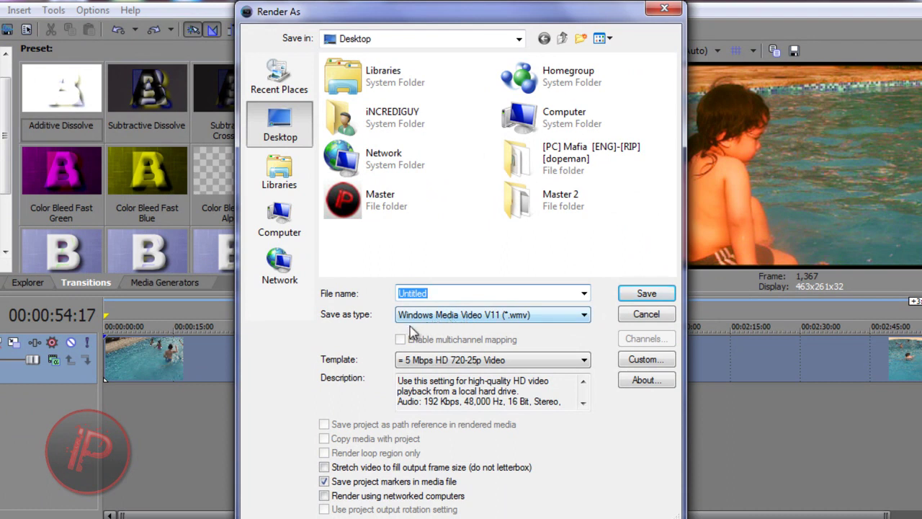
pyautogui.click(484, 317)
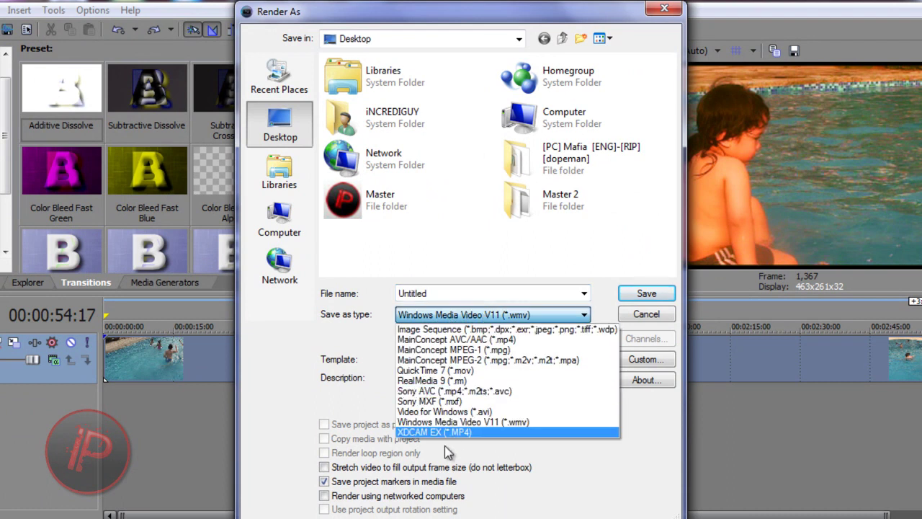
pyautogui.click(446, 423)
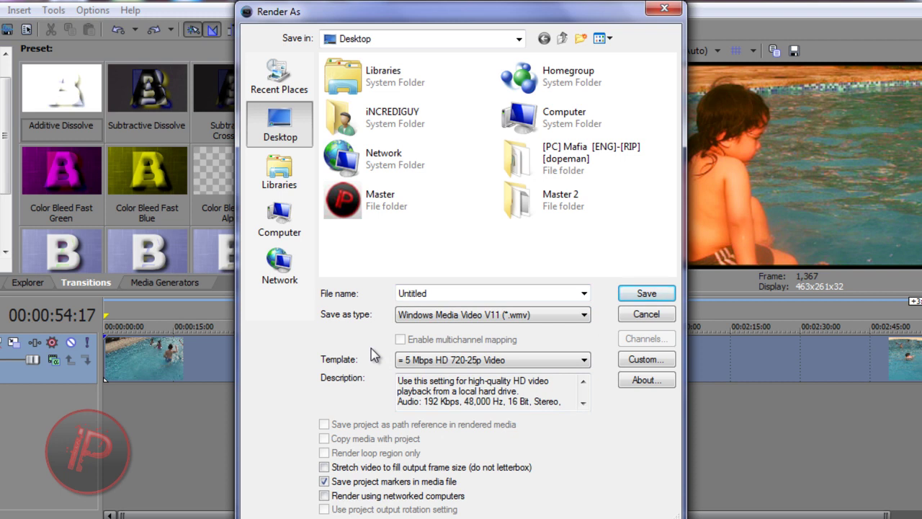
pyautogui.click(419, 360)
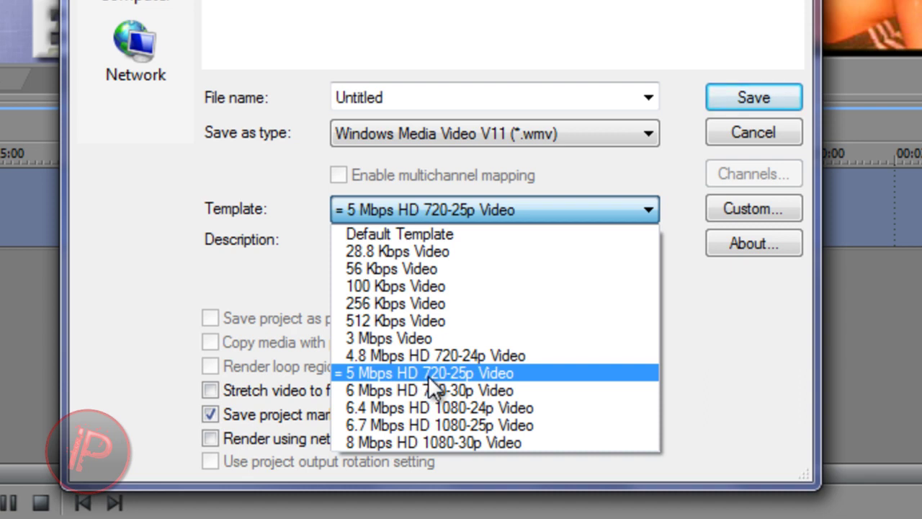
pyautogui.click(428, 376)
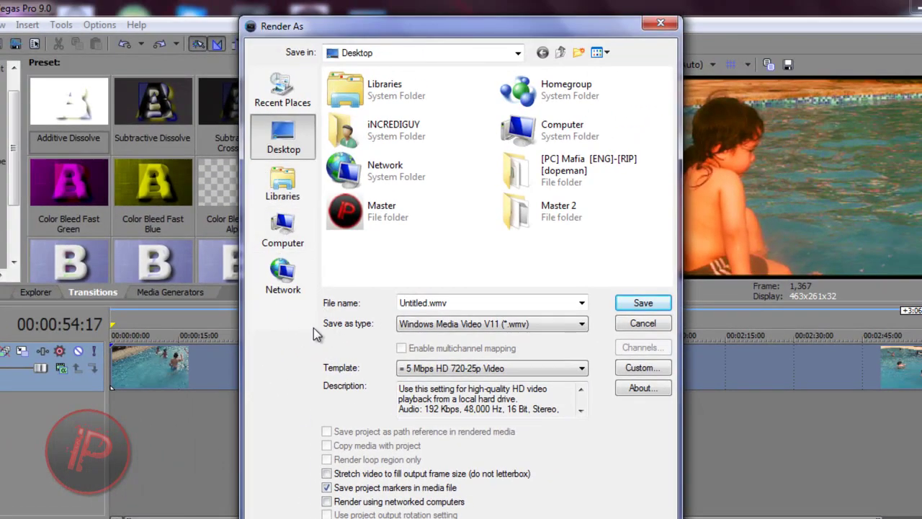
# Step: Render the project as 'video test.wmv', then minimize Vegas and select the file on the desktop
pyautogui.doubleClick(472, 302)
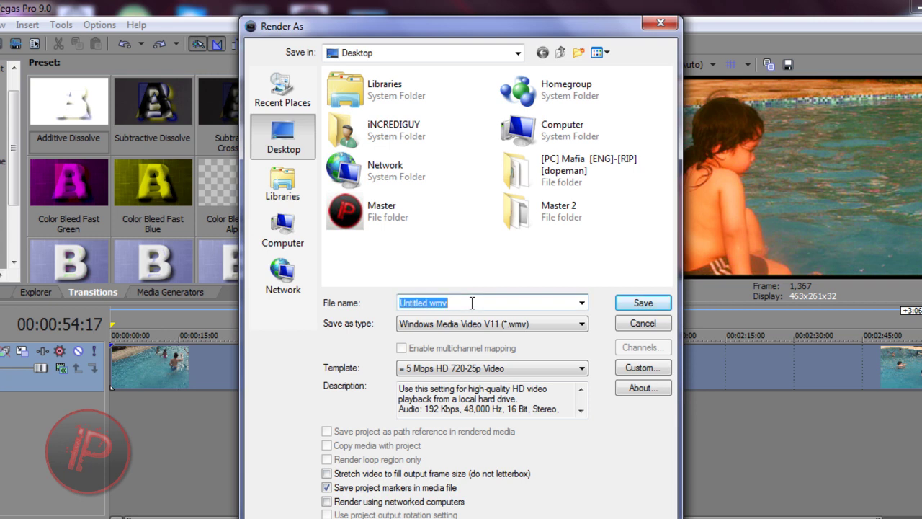
pyautogui.write('video t')
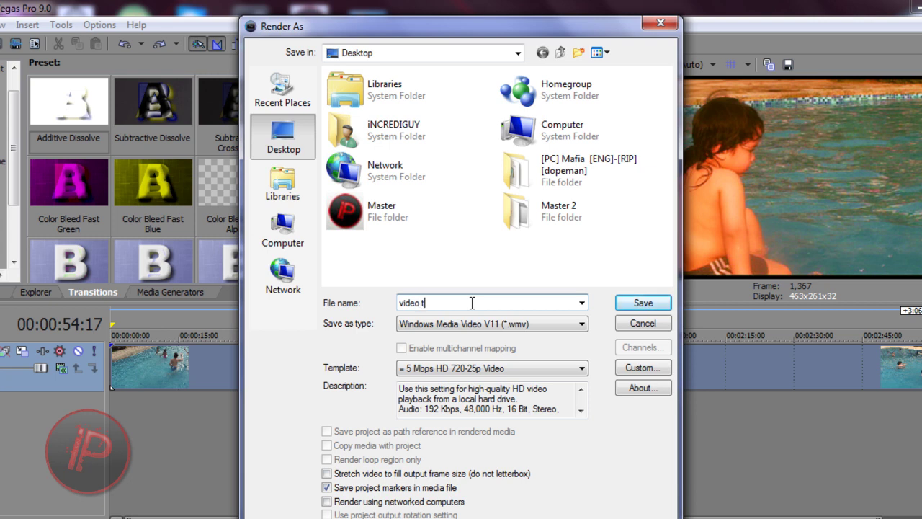
pyautogui.write('est.wmv')
pyautogui.click(637, 306)
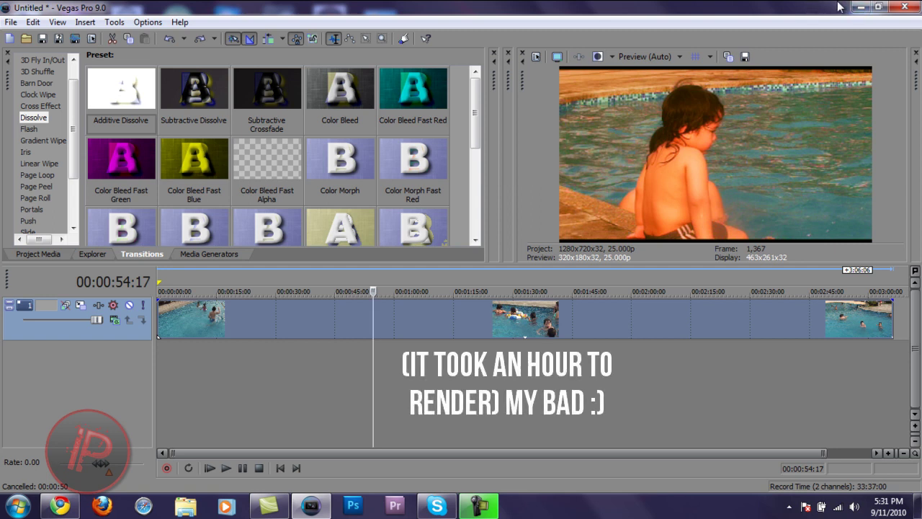
pyautogui.click(859, 6)
pyautogui.click(328, 309)
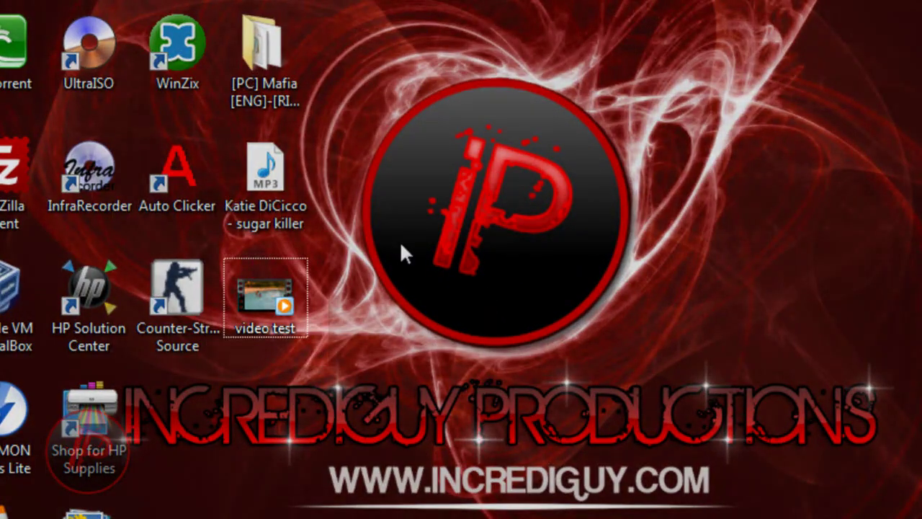
# Step: Open the rendered 'video test' file from the desktop to play it in Windows Media Player
pyautogui.moveTo(276, 301)
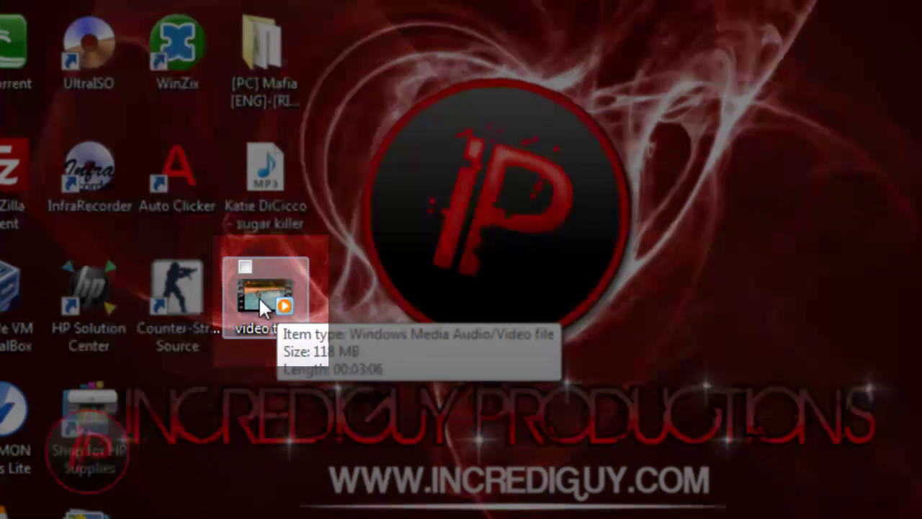
pyautogui.click(255, 296)
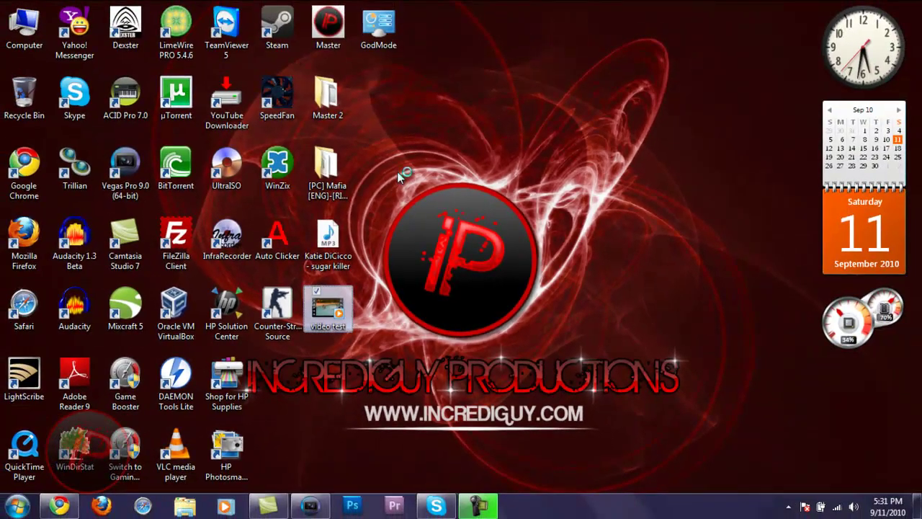
pyautogui.press('Return')
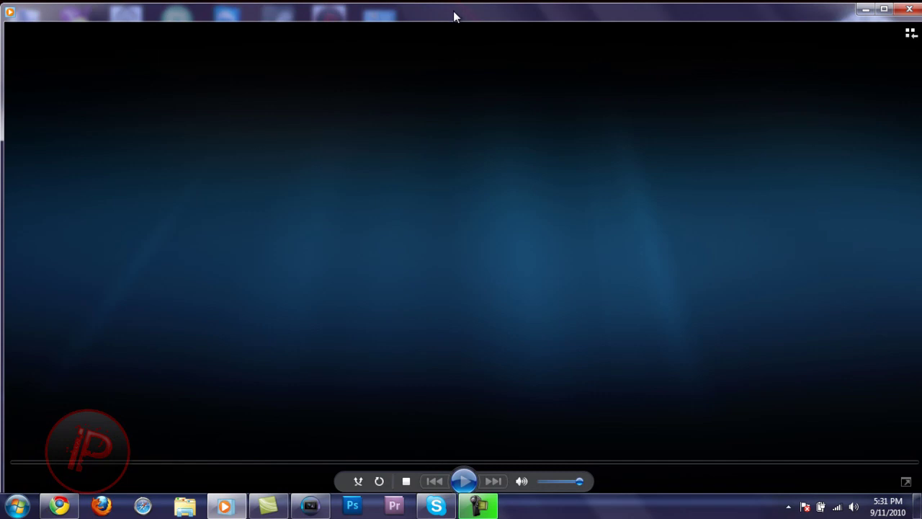
pyautogui.moveTo(453, 11)
pyautogui.mouseDown()
pyautogui.moveTo(452, 19)
pyautogui.moveTo(469, 6)
pyautogui.mouseUp()
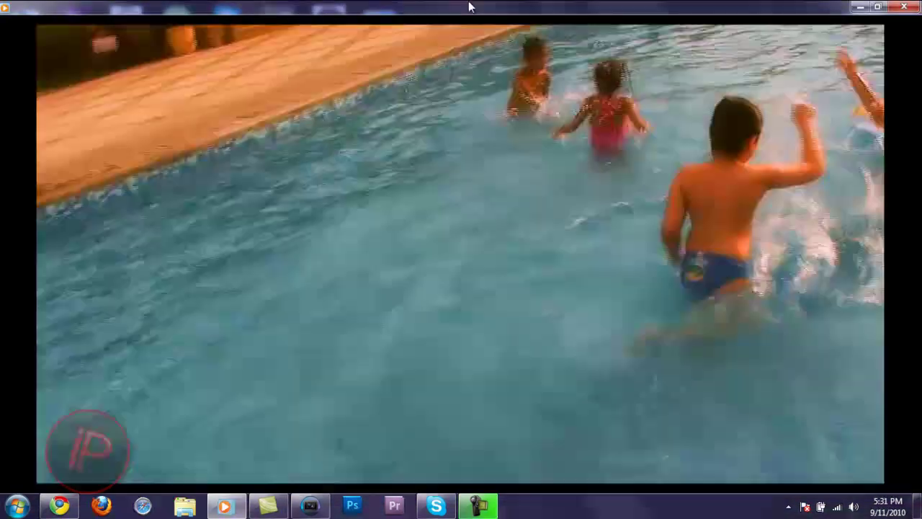